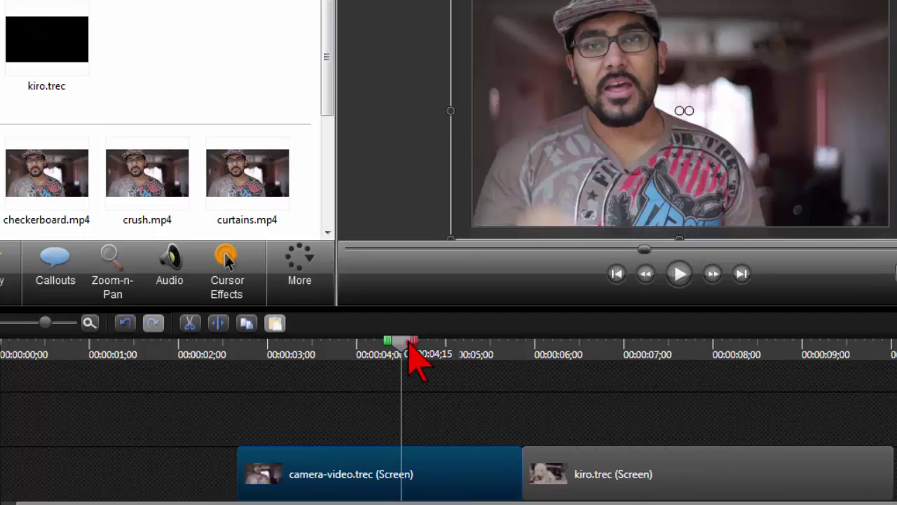
Cue the playhead back to about 6;01, where kiro.trec begins after the camera clip.
left_click(456, 347)
left_click(565, 347)
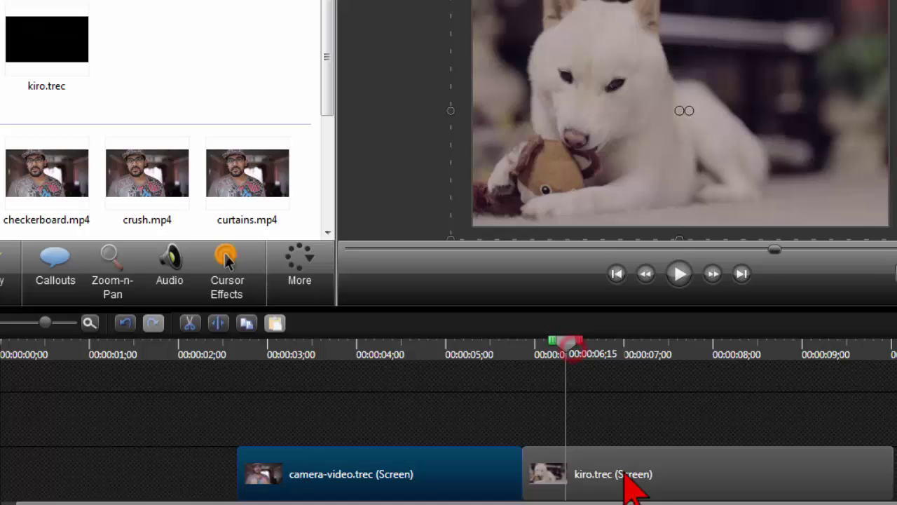
left_click(634, 477)
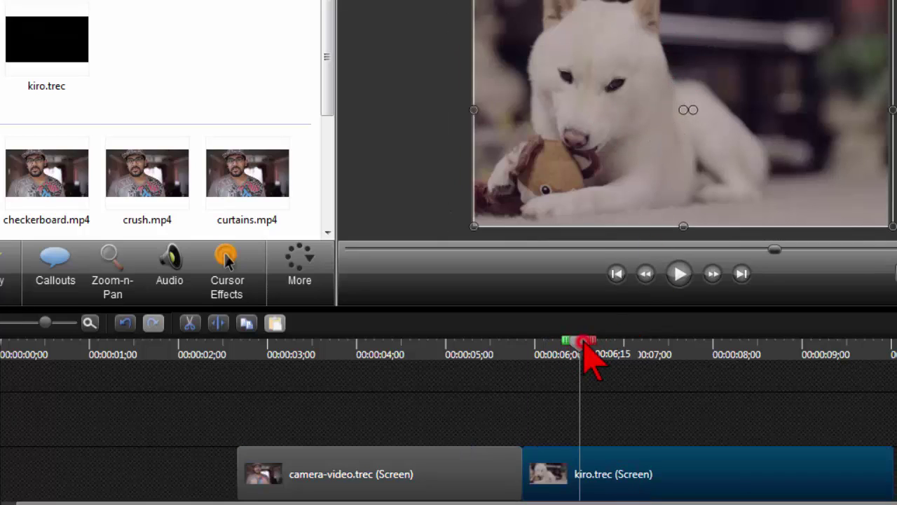
left_click_drag(584, 343, 559, 345)
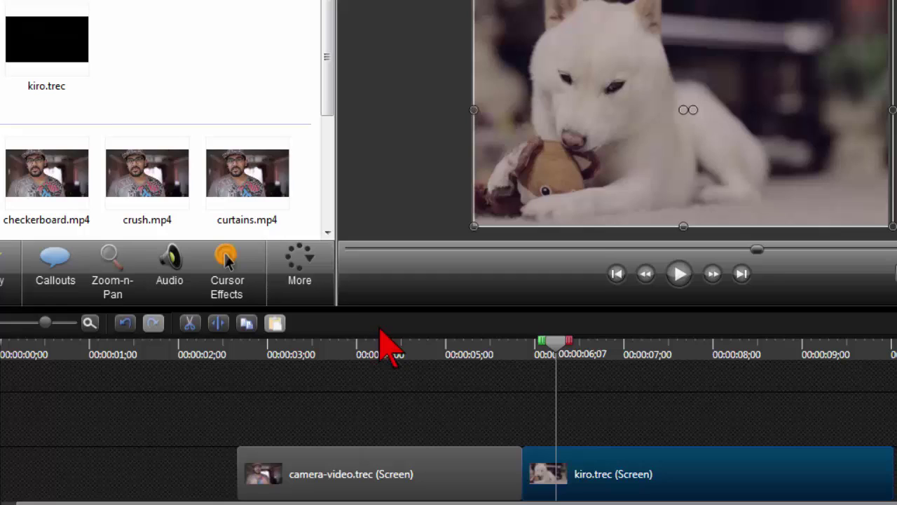
Place a Fade transition between the camera and kiro clips and preview it.
left_click(300, 266)
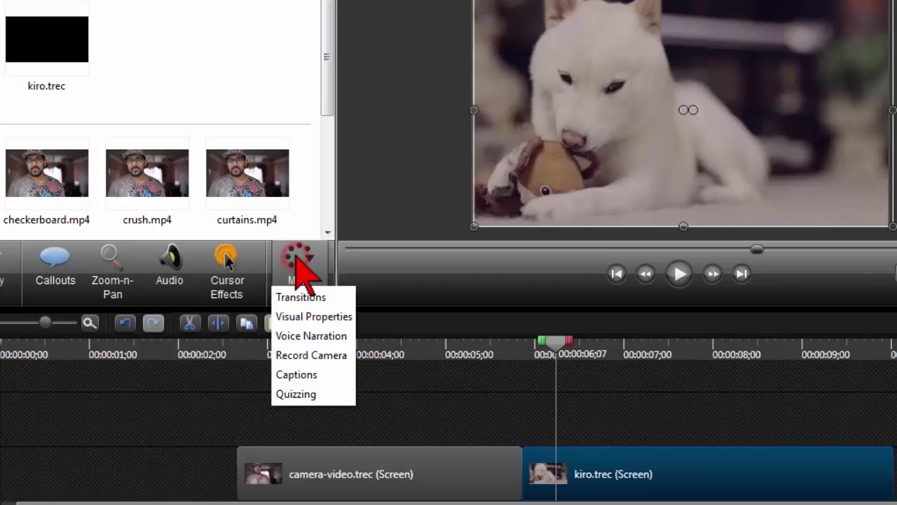
left_click(332, 295)
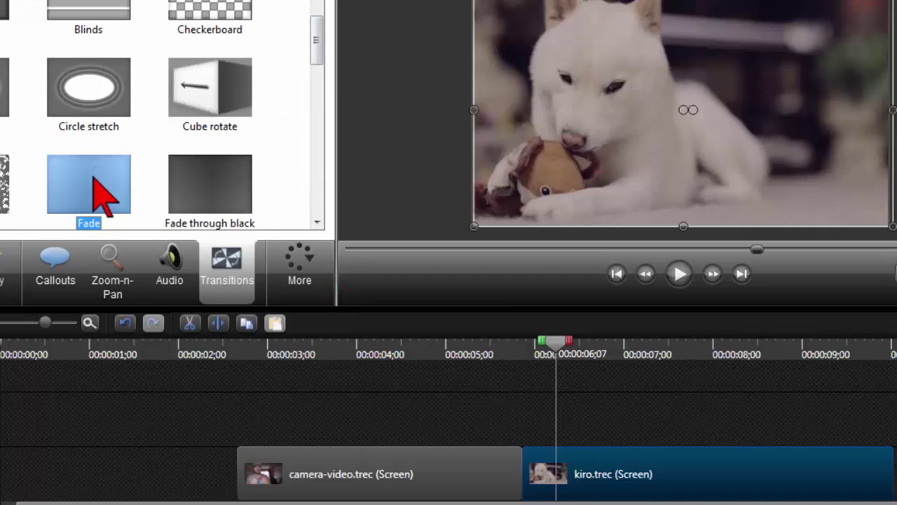
left_click_drag(94, 181, 519, 473)
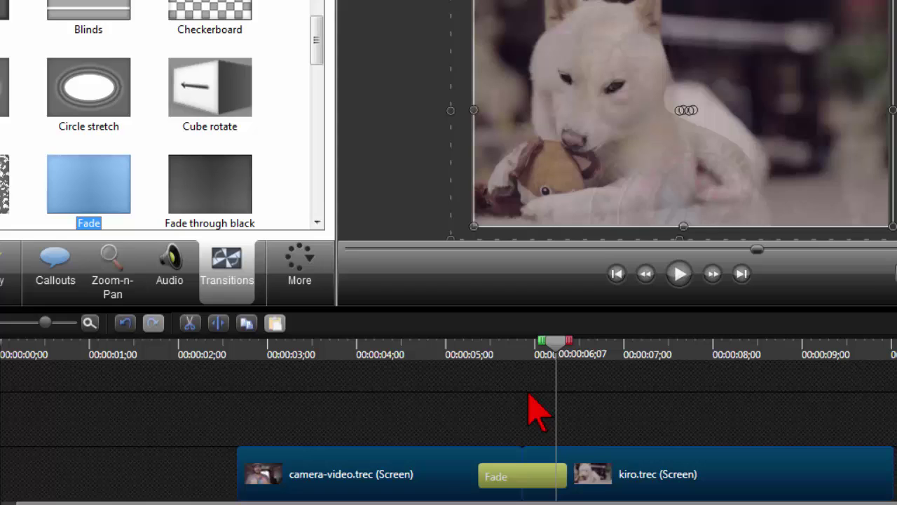
left_click(475, 353)
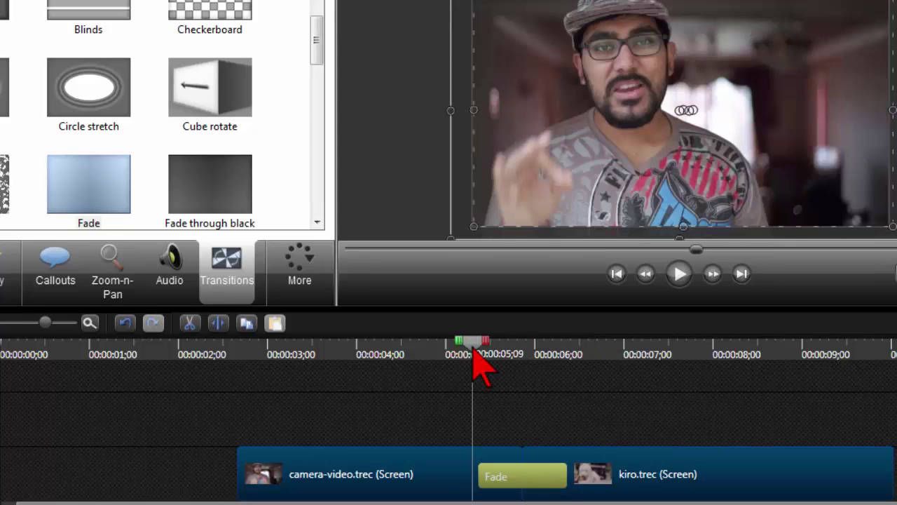
left_click_drag(476, 351, 608, 351)
Replace the Fade with a Slide left transition and preview it playing.
left_click_drag(316, 54, 316, 34)
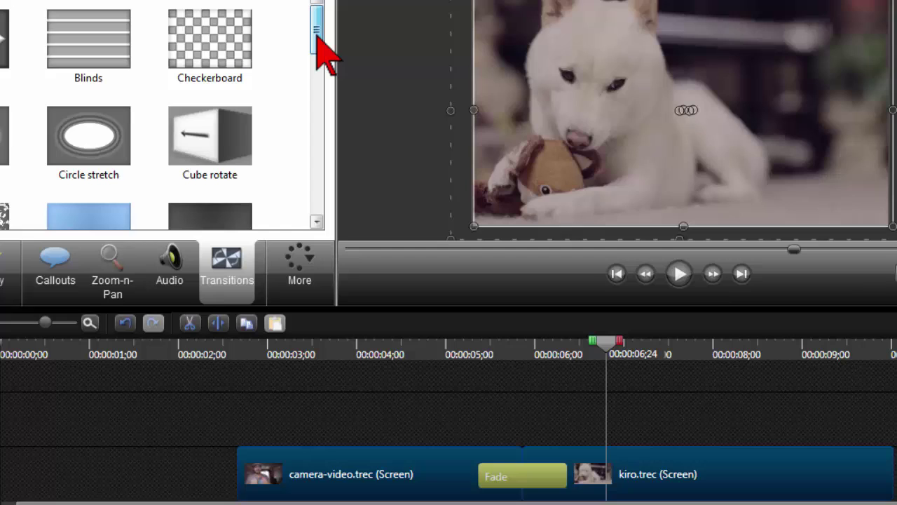
left_click_drag(323, 43, 322, 177)
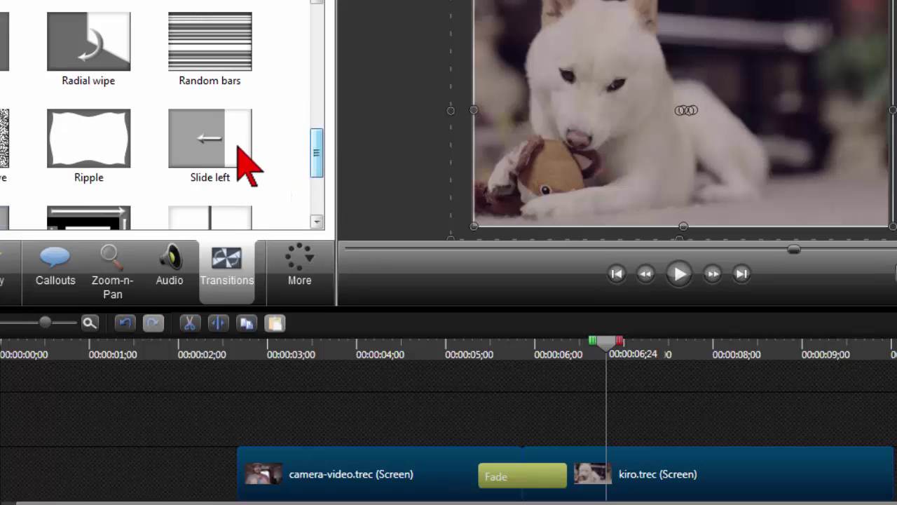
left_click_drag(210, 137, 531, 484)
left_click(446, 346)
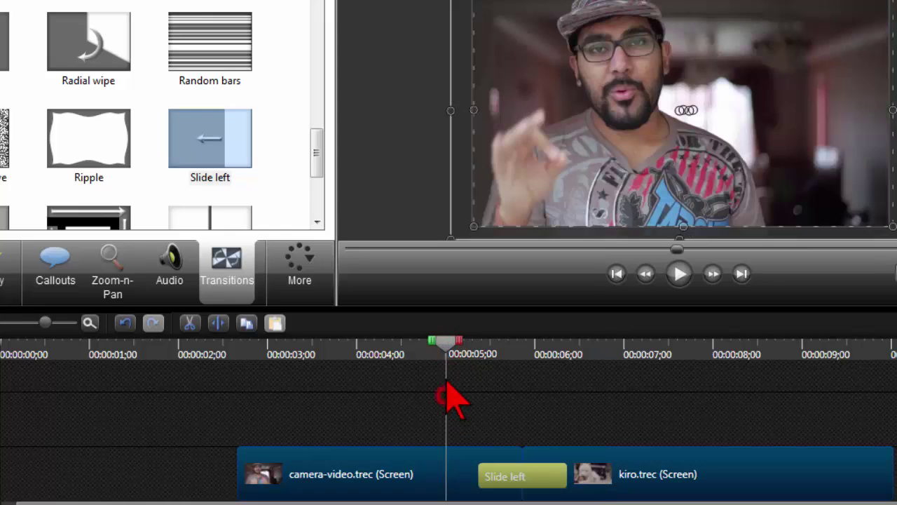
left_click(447, 384)
left_click_drag(447, 343, 421, 371)
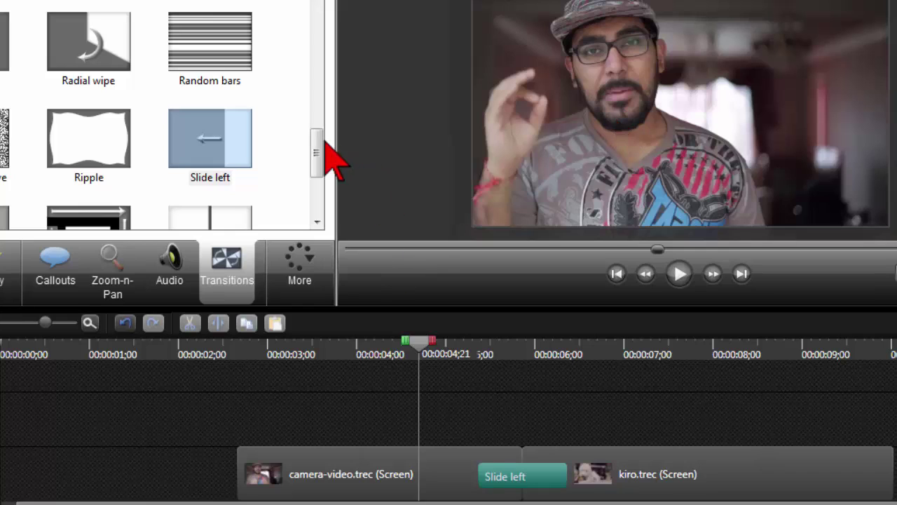
left_click_drag(315, 148, 320, 0)
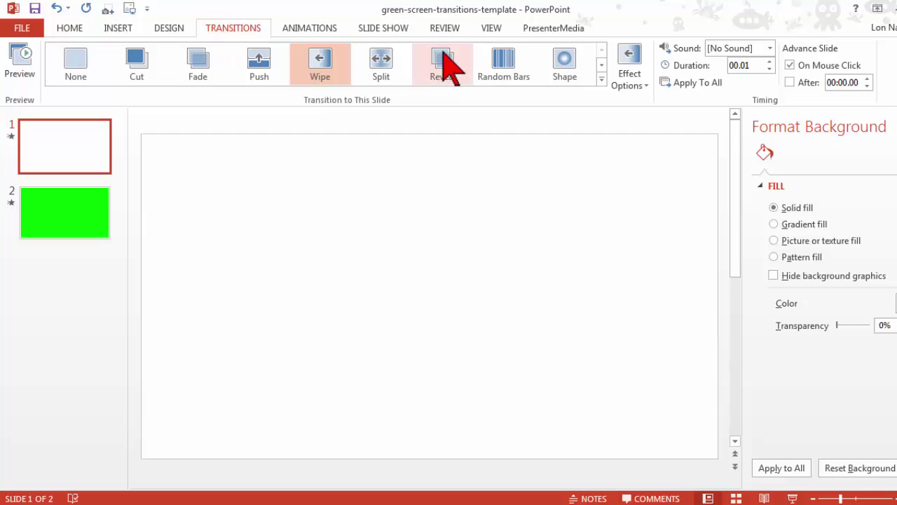
Try Peel Off and Fracture on green slide 2, then apply Drape and reselect slide 1.
left_click(601, 64)
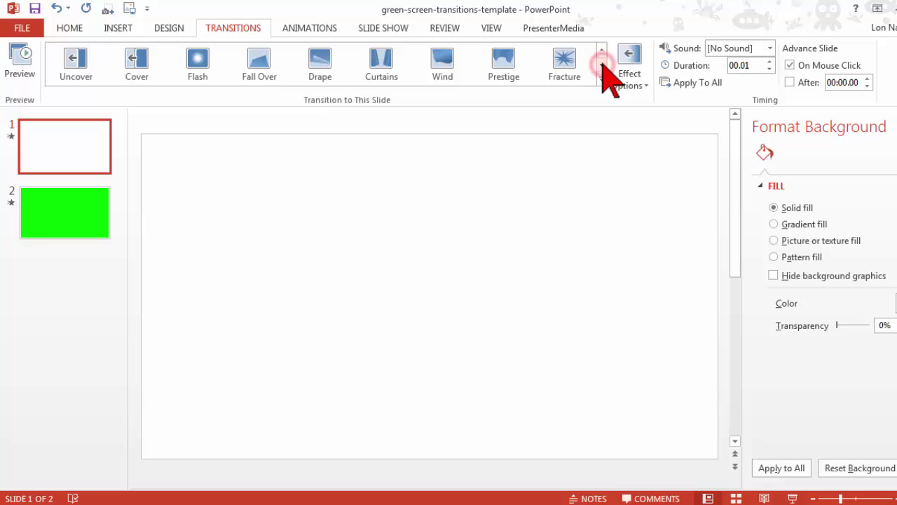
left_click(70, 218)
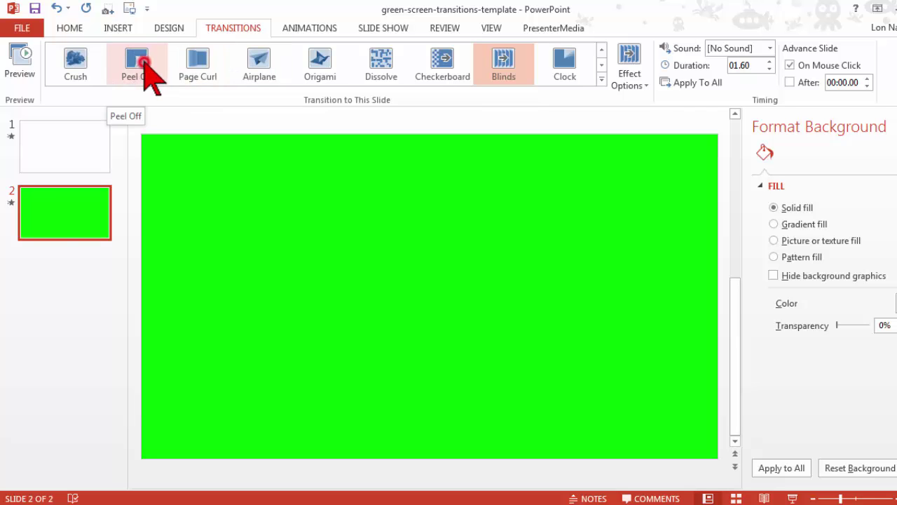
left_click(143, 63)
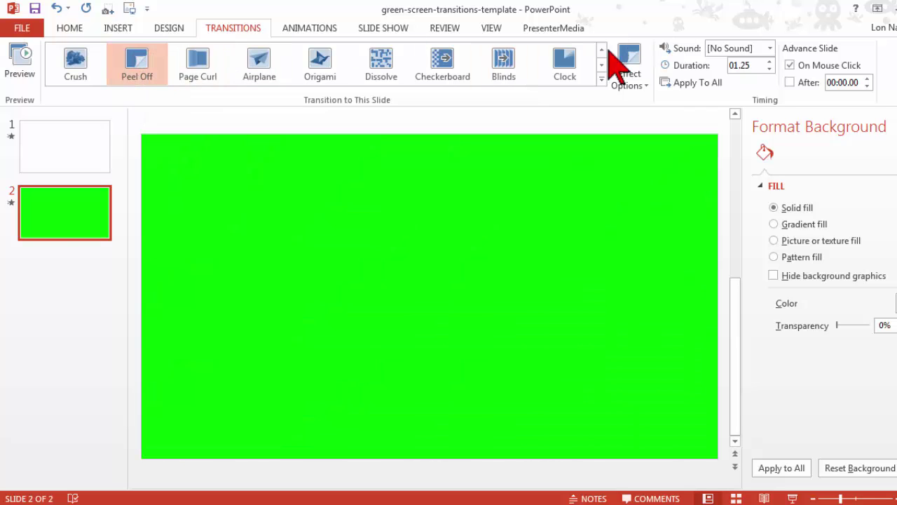
left_click(601, 64)
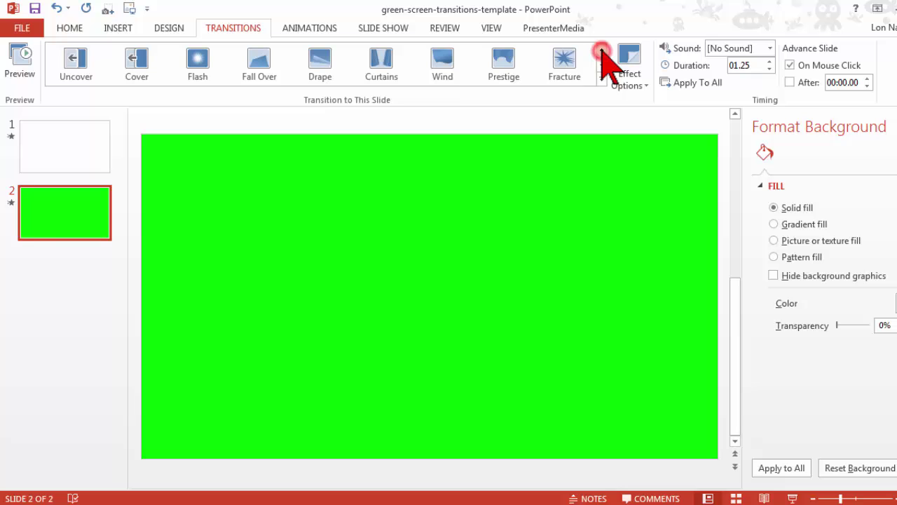
left_click(565, 72)
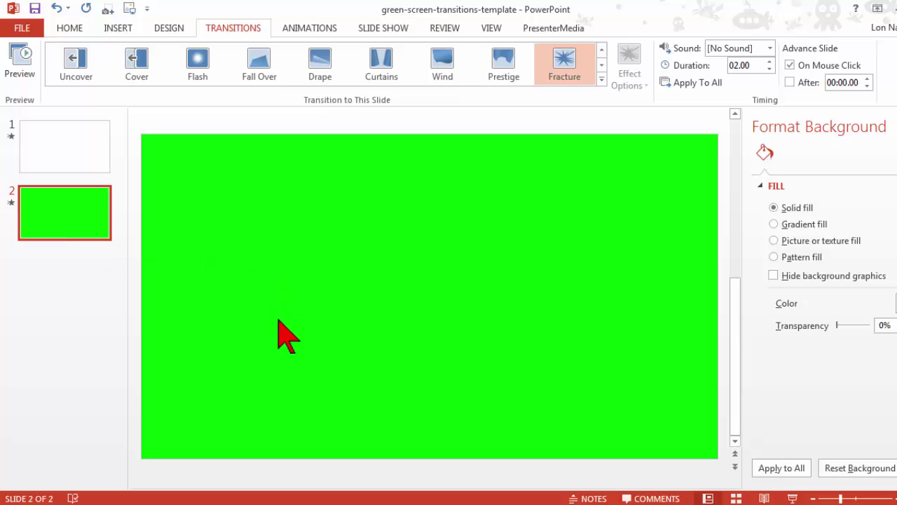
left_click(330, 70)
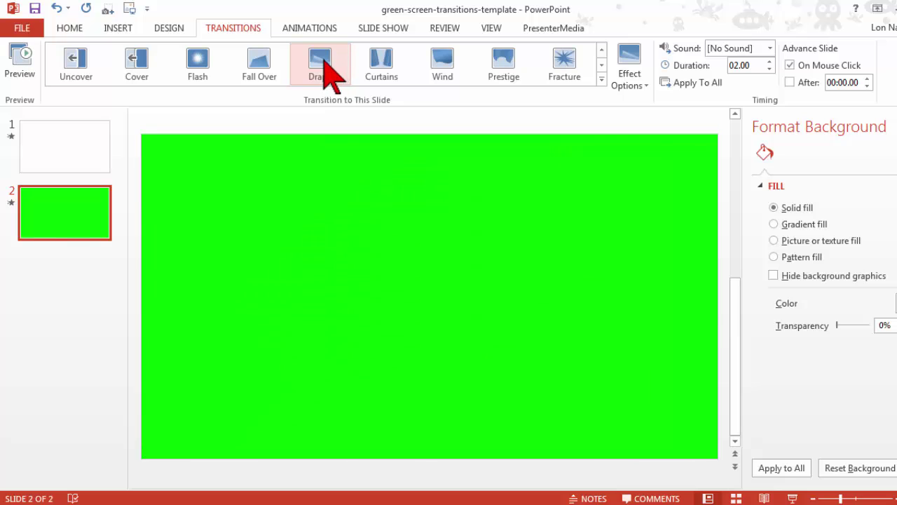
left_click(98, 156)
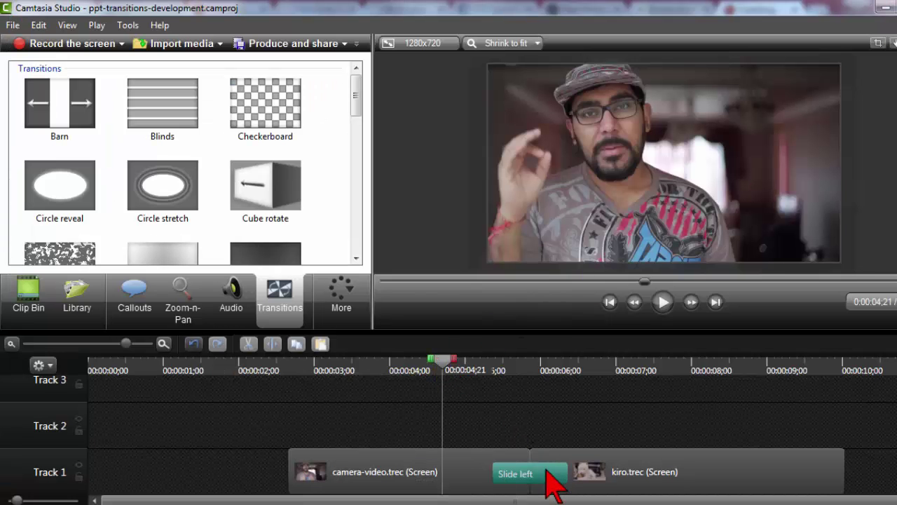
Delete the Slide left transition and drag kiro.trec right to leave a gap.
left_click(545, 470)
key("Delete")
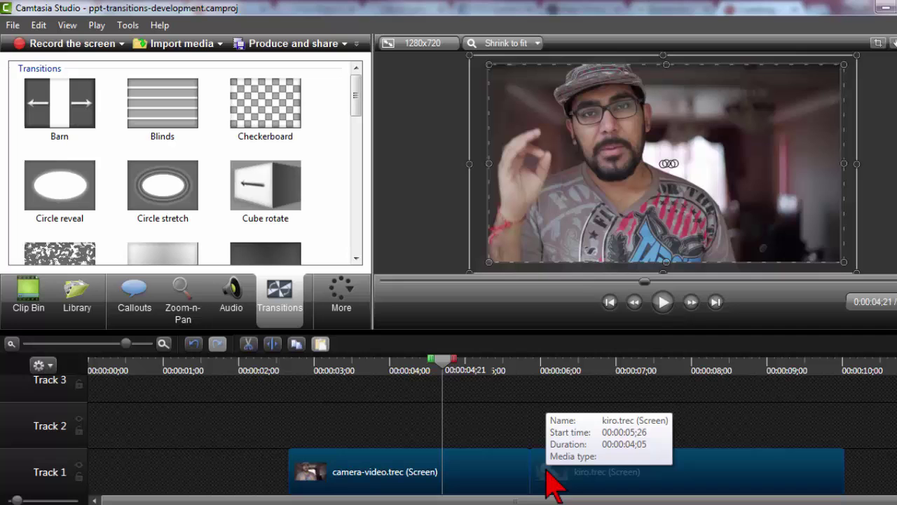
left_click(488, 385)
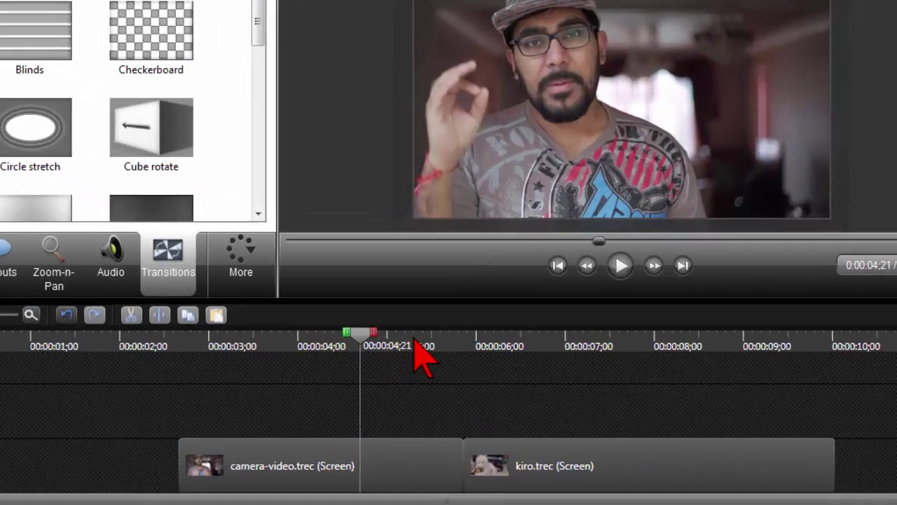
left_click(415, 341)
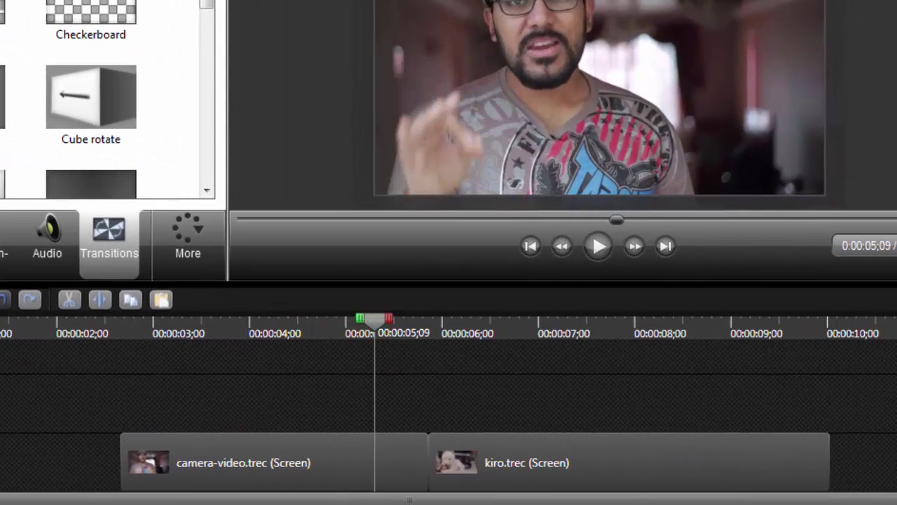
left_click(512, 449)
left_click_drag(554, 454, 527, 451)
left_click(375, 321)
Park the playhead on the camera clip's last frame, near 0:00:05;25.
left_click_drag(429, 324, 451, 324)
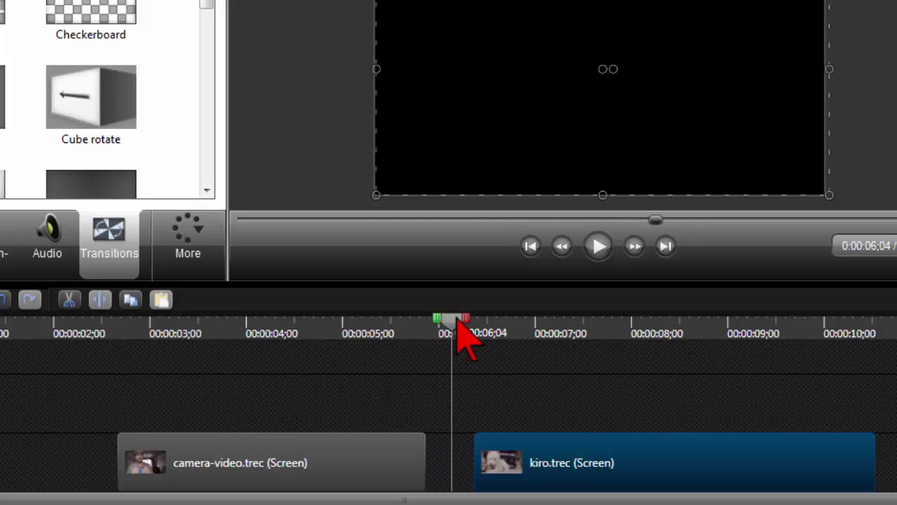
left_click_drag(457, 321, 428, 321)
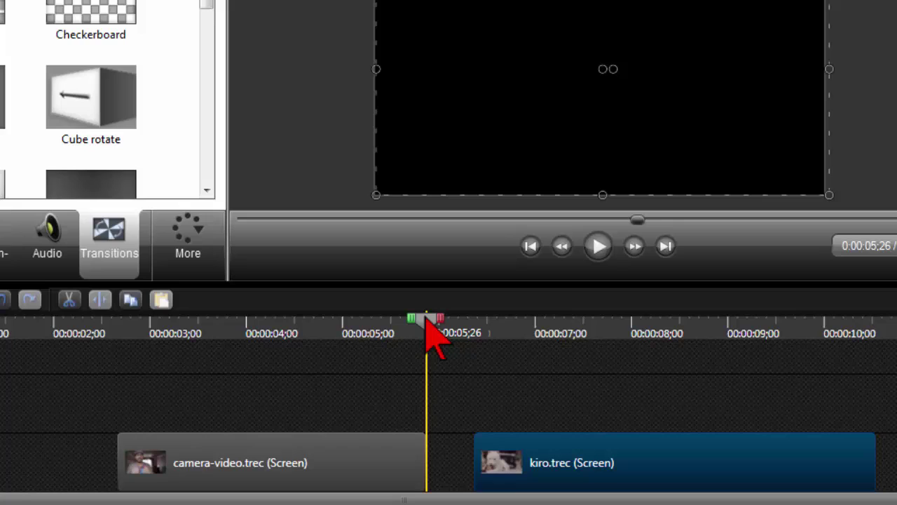
left_click(408, 441)
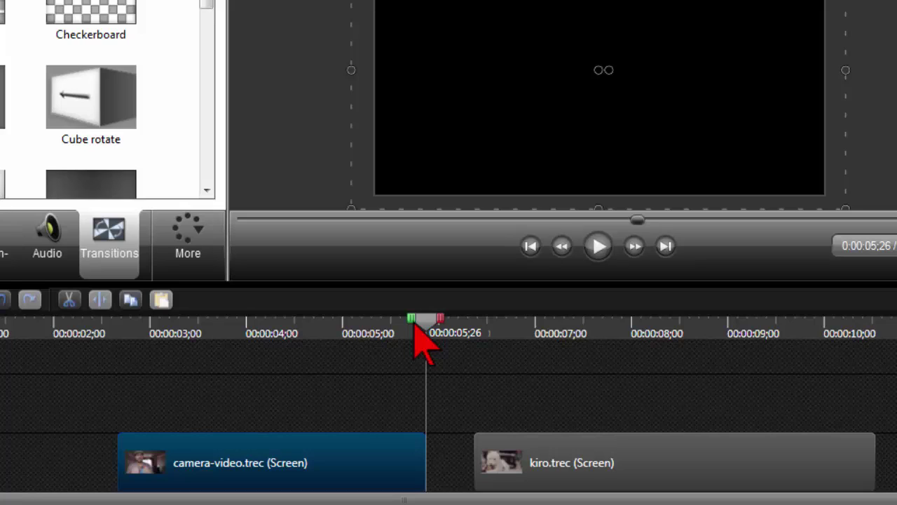
left_click_drag(414, 324, 412, 325)
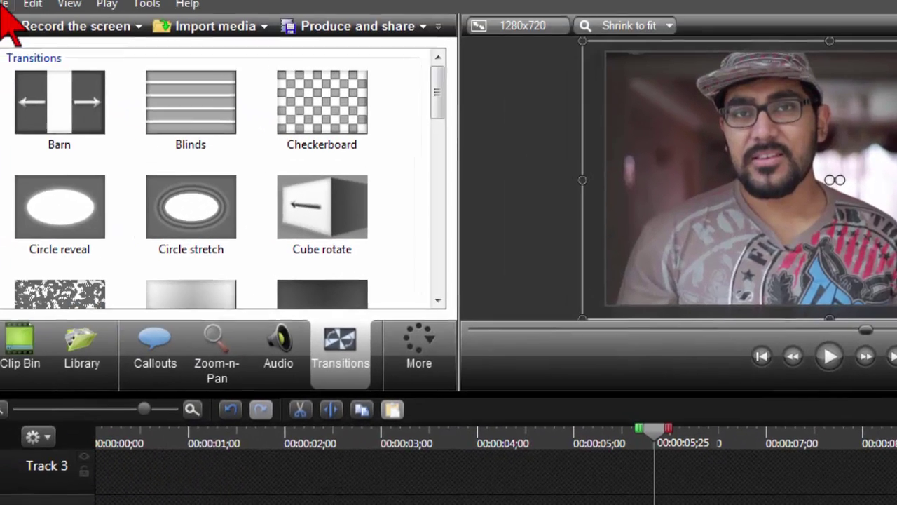
Export the current frame at 0:00:05;25 as joey 1.png, overwriting the existing file.
left_click(16, 11)
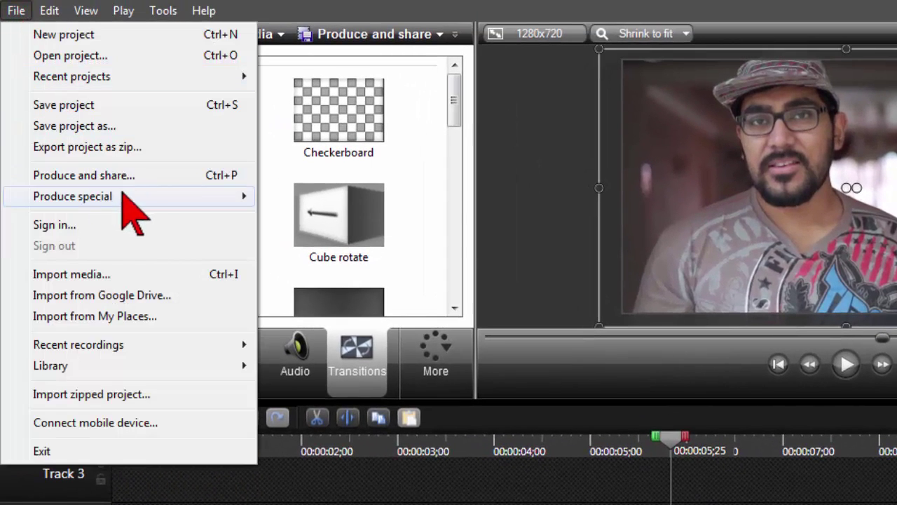
mouse_move(136, 190)
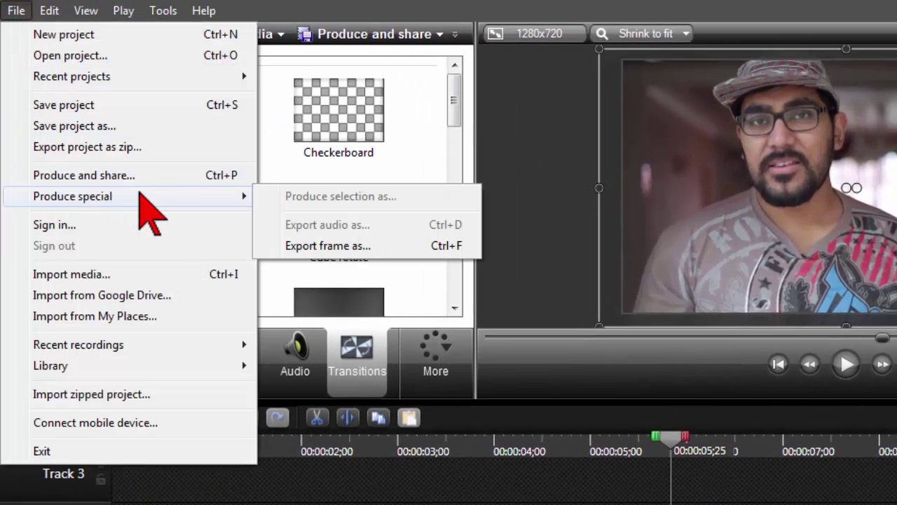
left_click(400, 248)
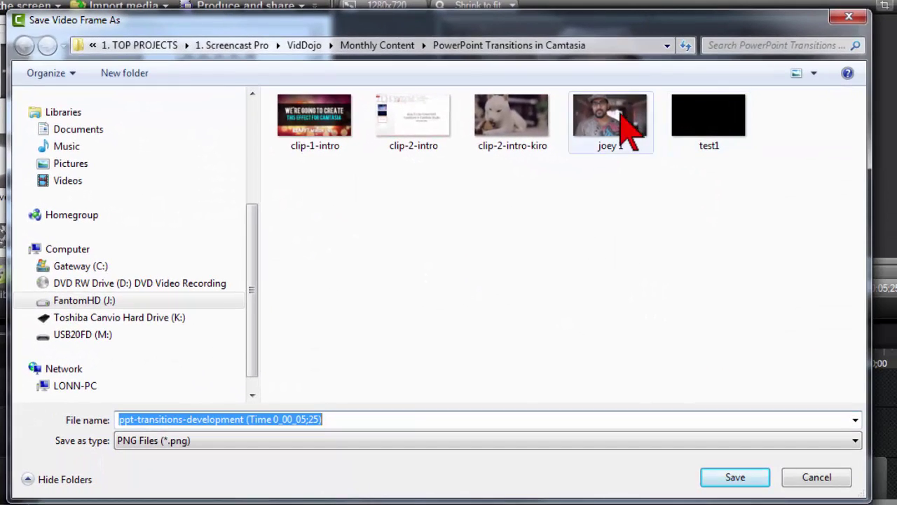
left_click(668, 113)
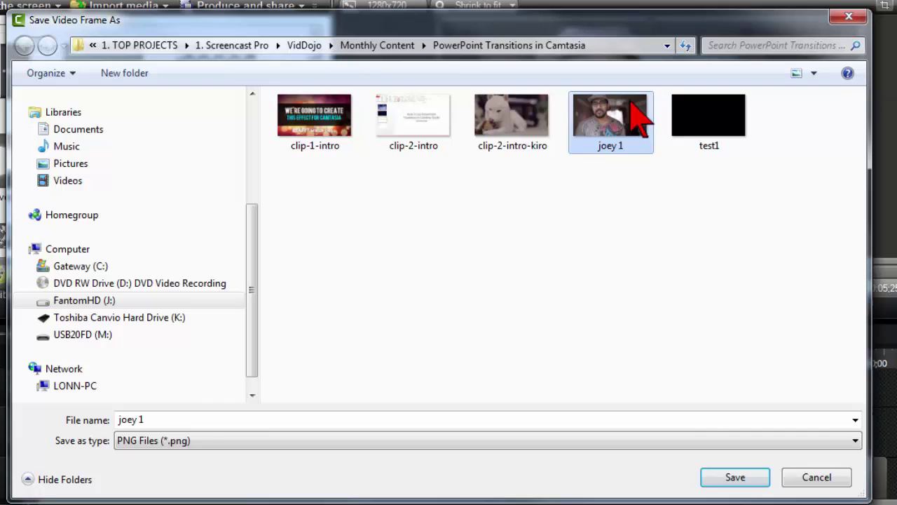
left_click(736, 477)
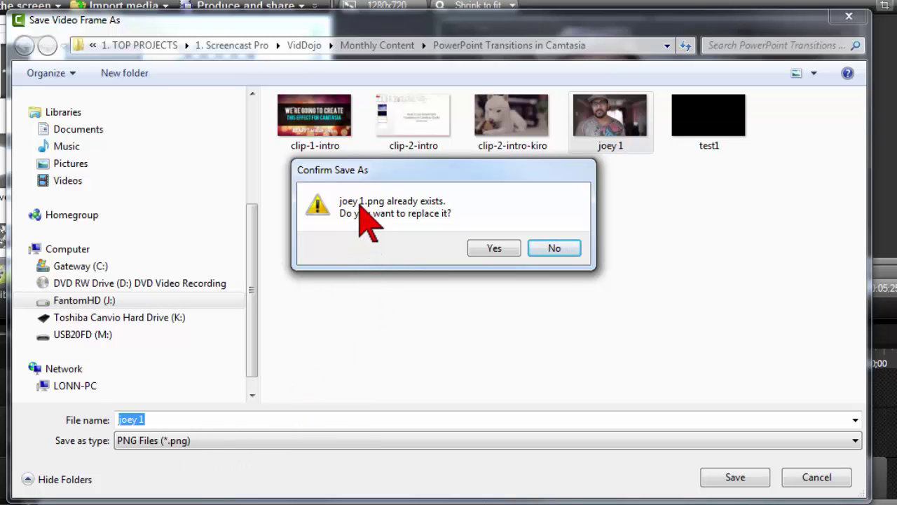
left_click(493, 249)
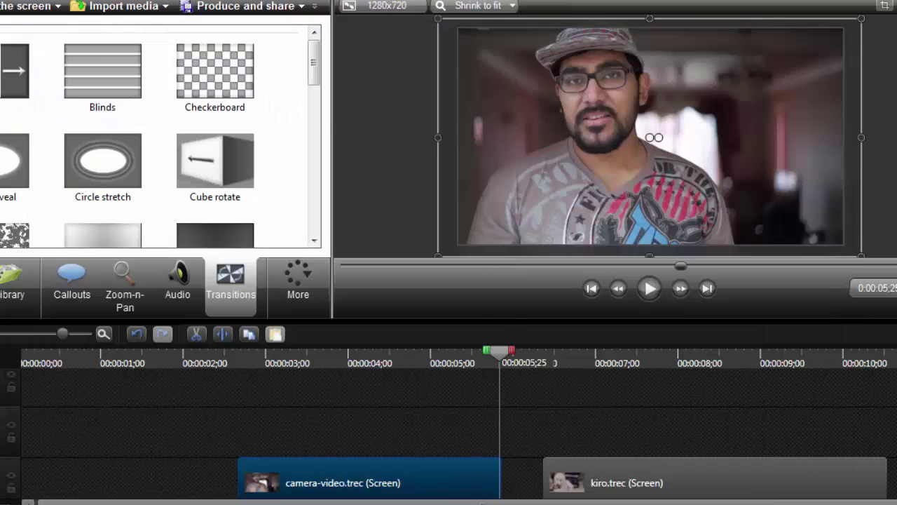
Move from slide 1 to green slide 2 and inspect its background colour choices unchanged.
mouse_move(420, 499)
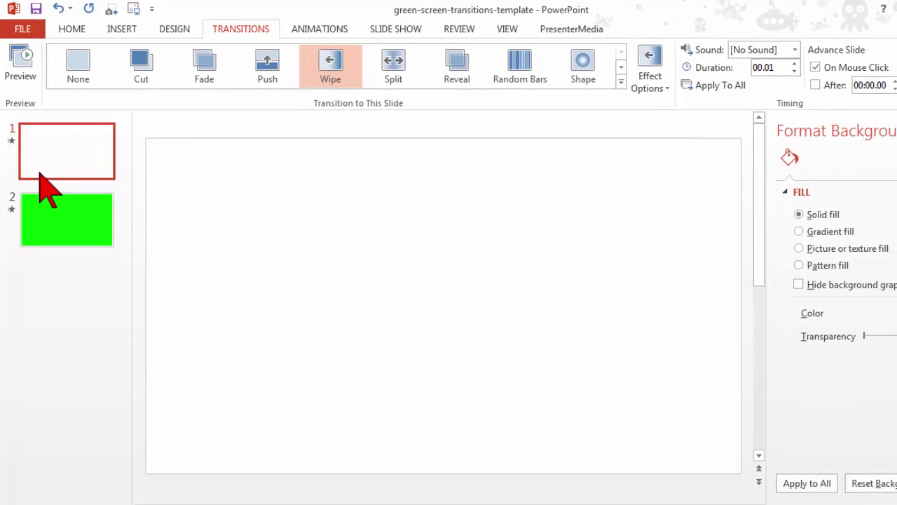
left_click(58, 155)
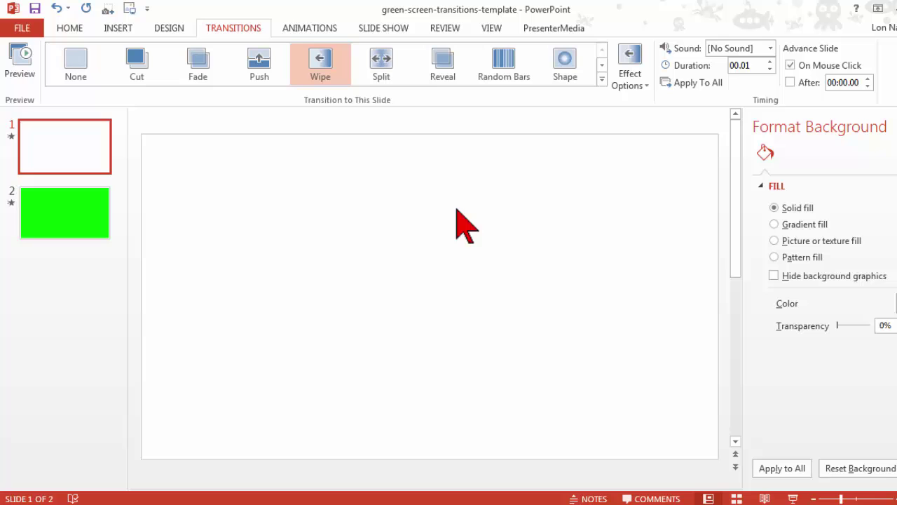
left_click(88, 213)
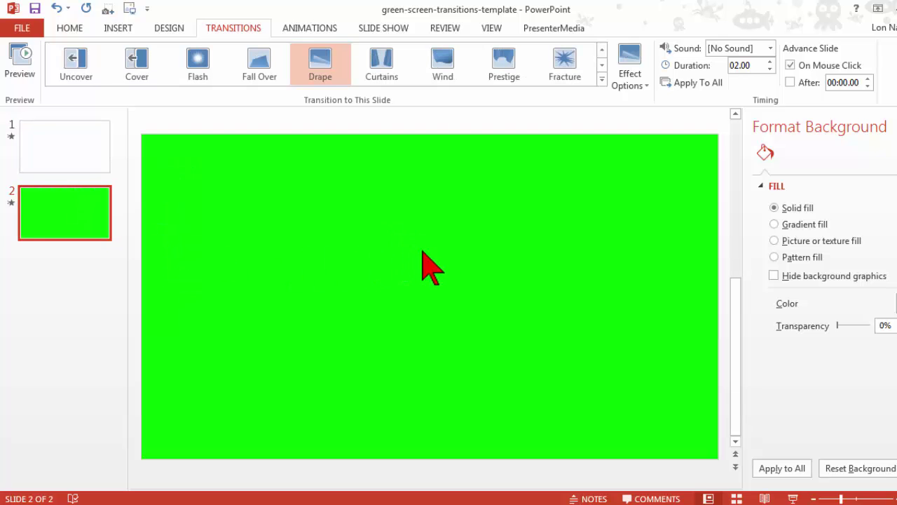
left_click(895, 303)
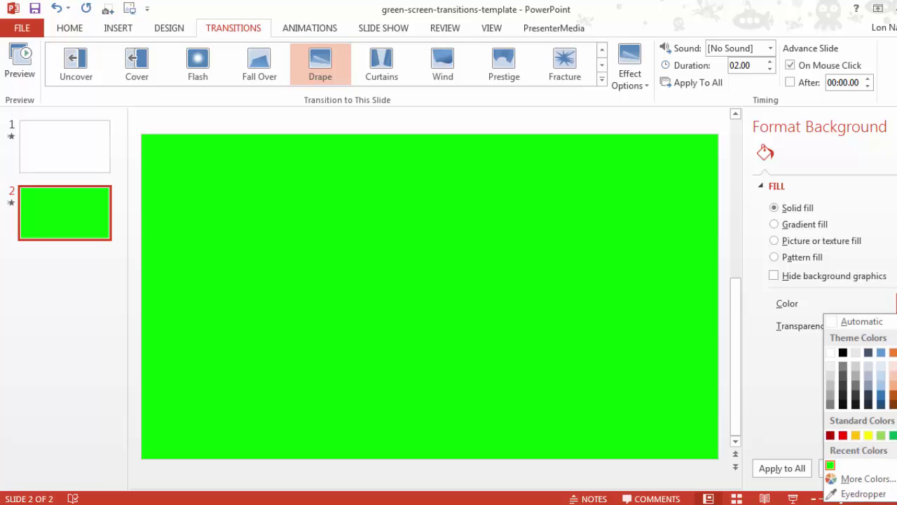
left_click(473, 247)
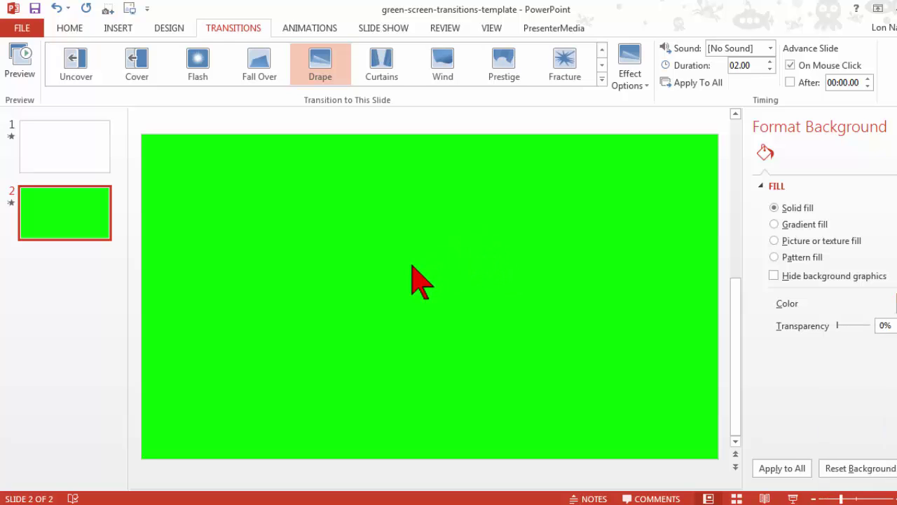
Set slide 1's background to a picture fill using the joey 1 image.
left_click(73, 144)
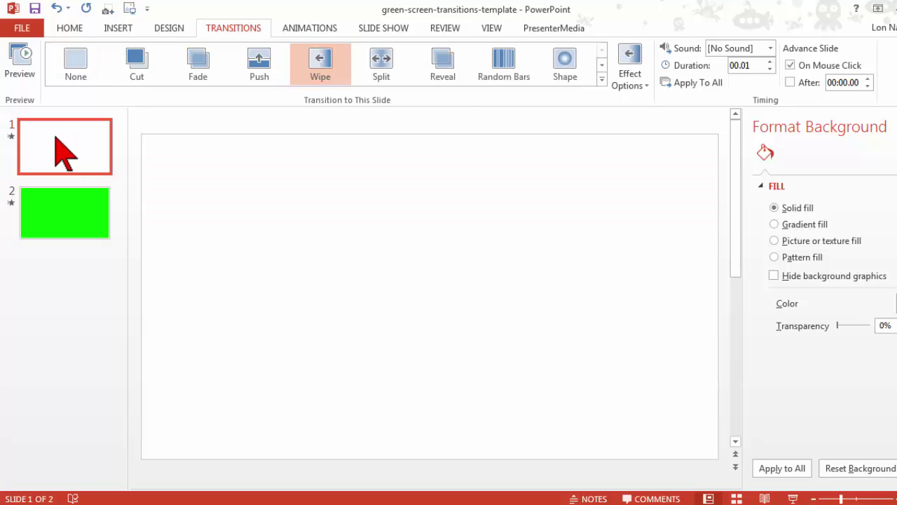
right_click(266, 202)
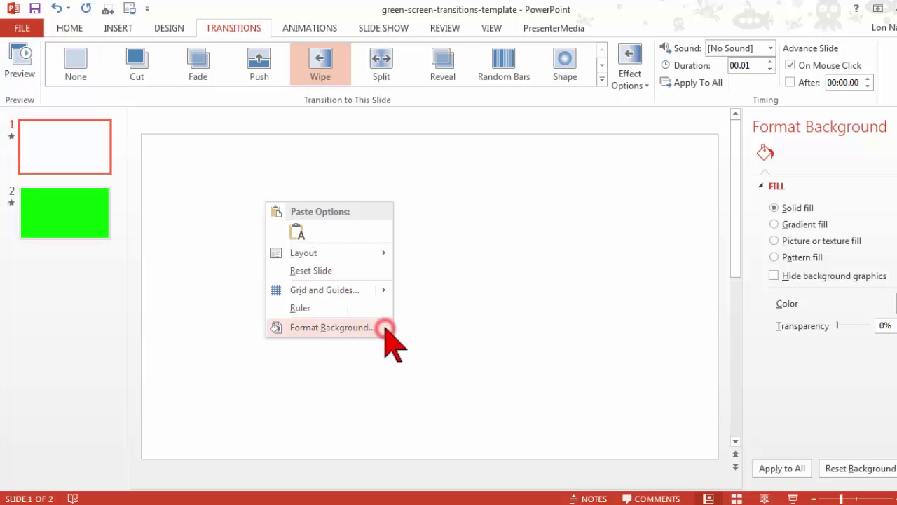
left_click(385, 327)
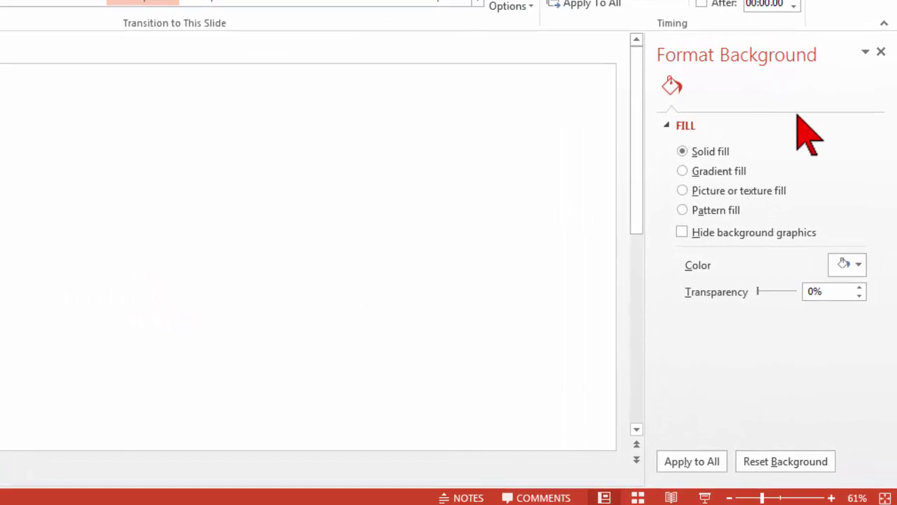
left_click(683, 152)
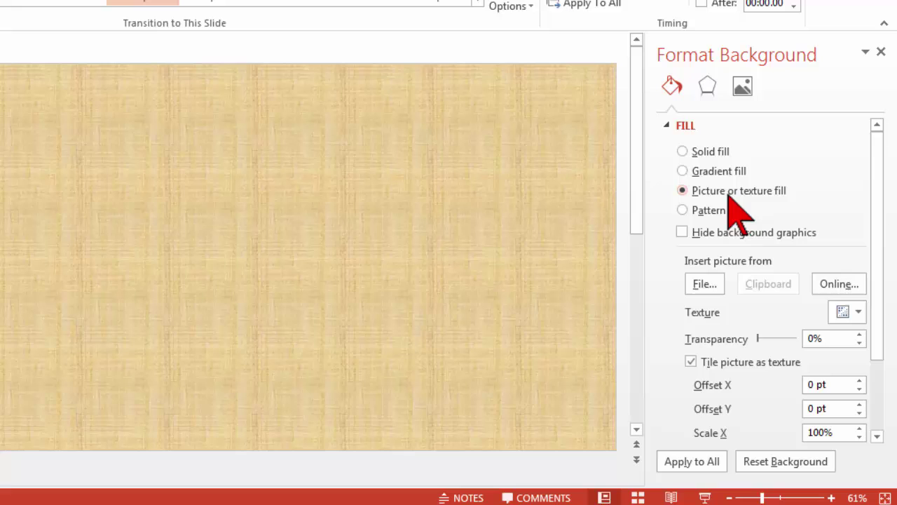
left_click(717, 286)
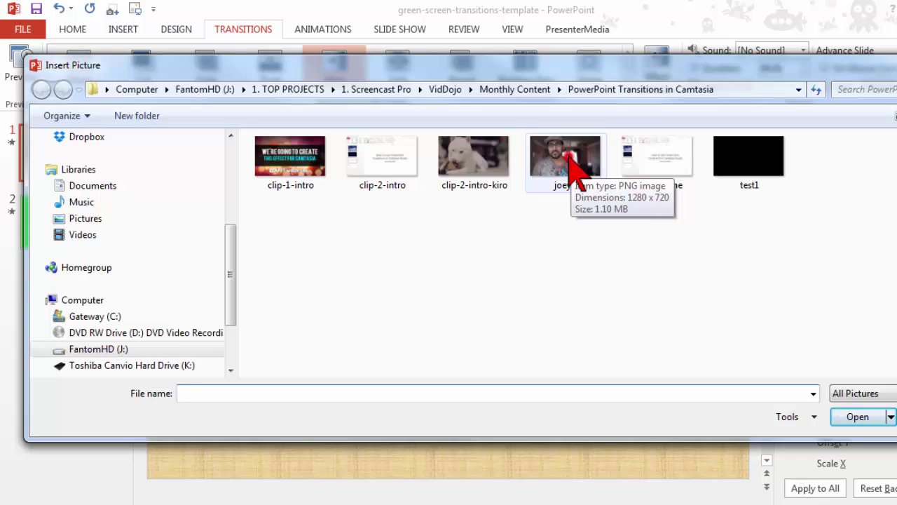
left_click(569, 168)
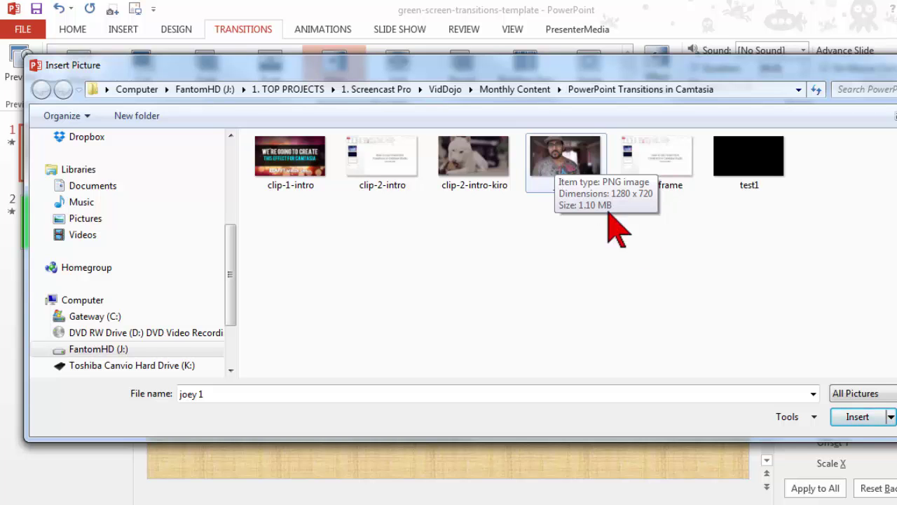
left_click(853, 414)
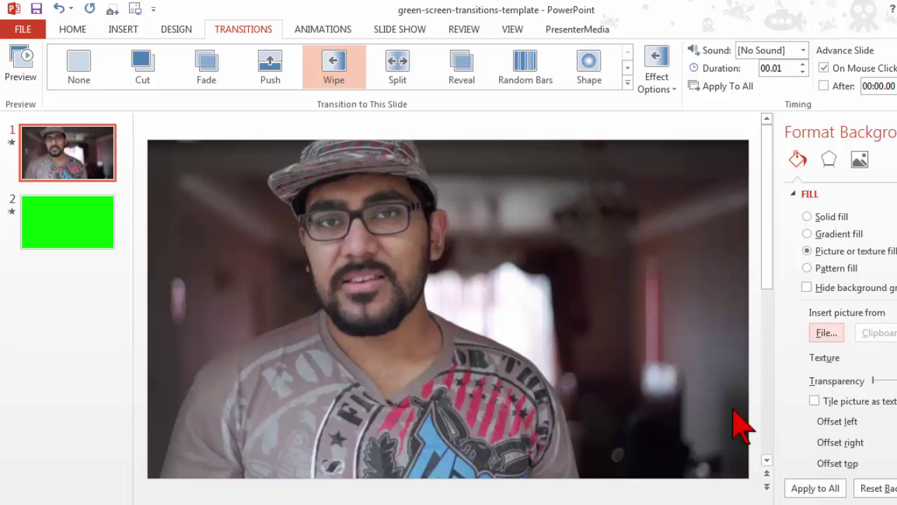
mouse_move(768, 237)
left_mouse_down()
mouse_move(771, 256)
mouse_move(771, 222)
left_mouse_up()
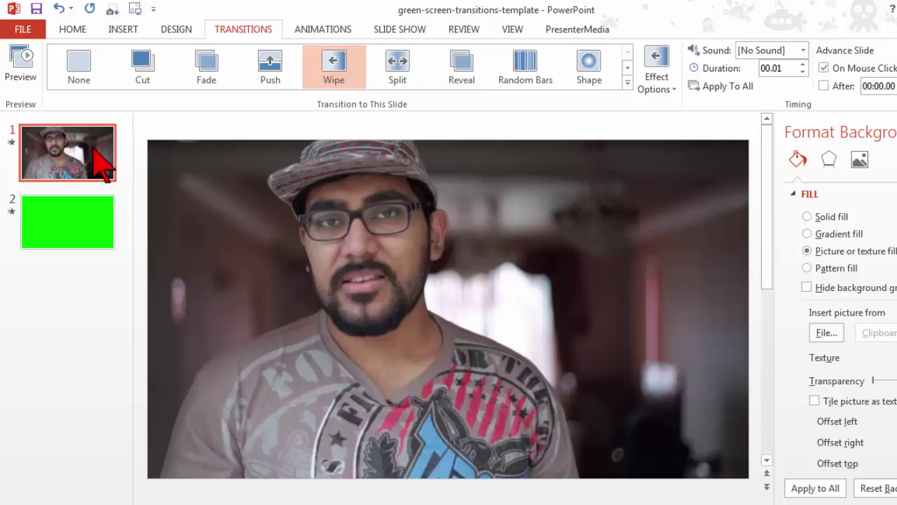
Try Curtains and Drape on green slide 2, settle on Fall Over, then reselect slide 1.
left_click(84, 213)
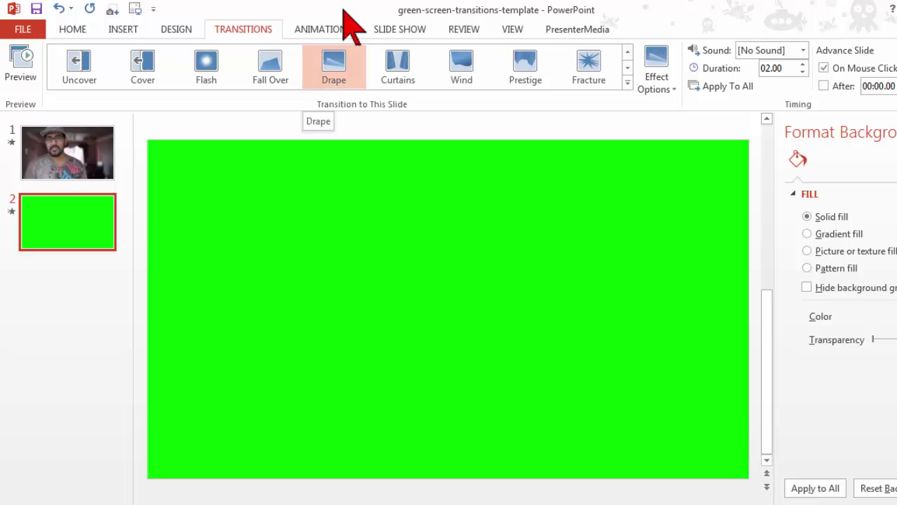
left_click(402, 69)
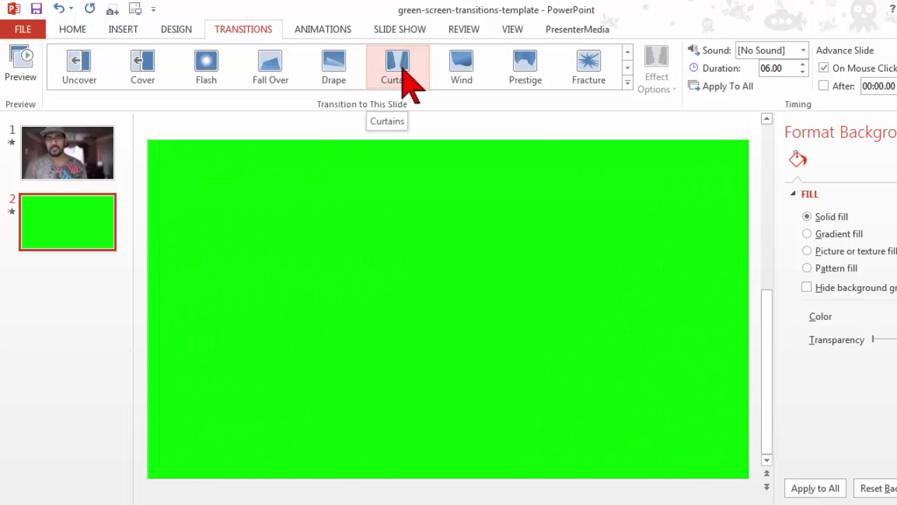
left_click(335, 70)
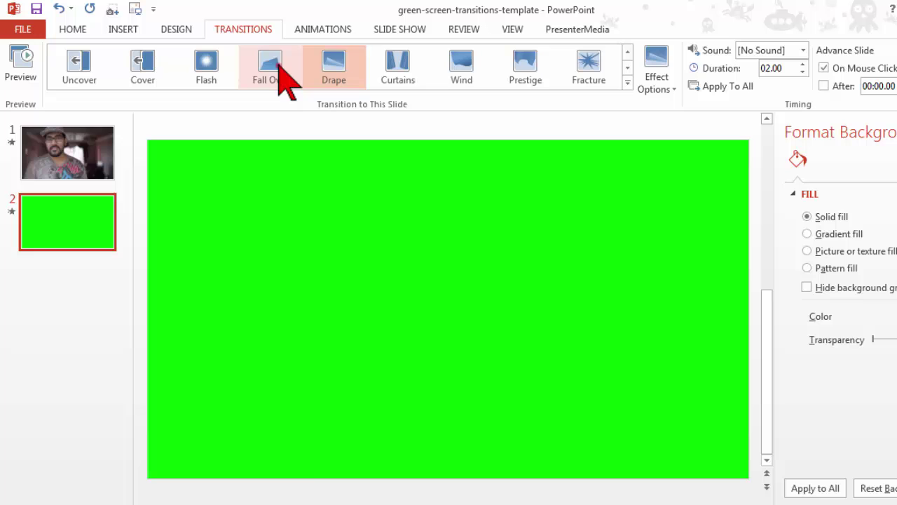
left_click(278, 66)
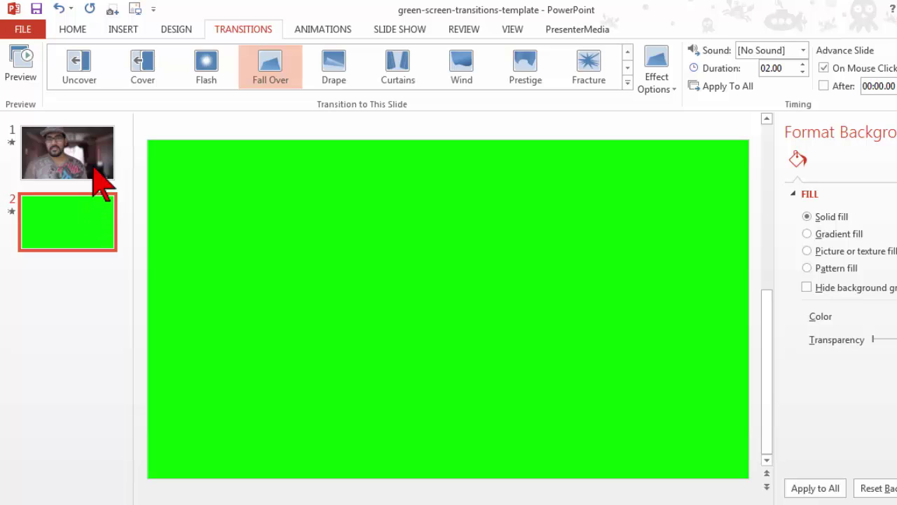
left_click(93, 168)
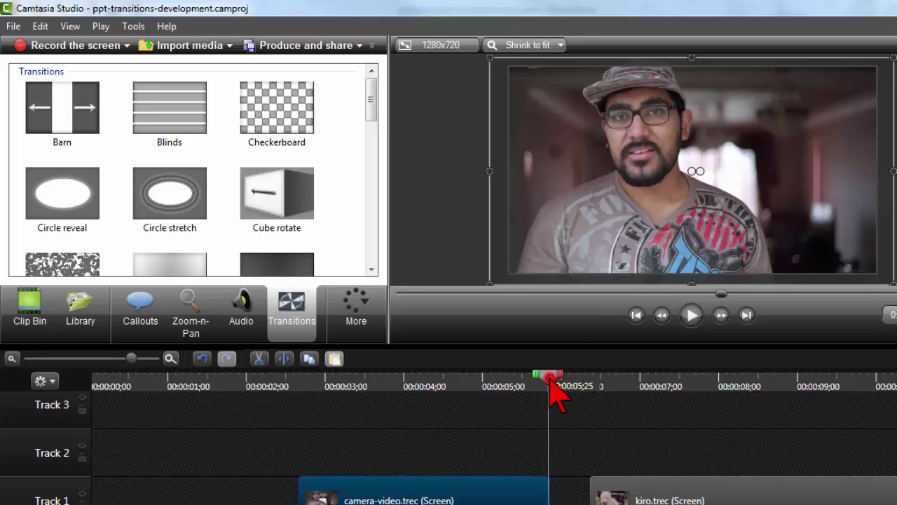
mouse_move(550, 382)
left_mouse_down()
mouse_move(471, 383)
mouse_move(550, 387)
left_mouse_up()
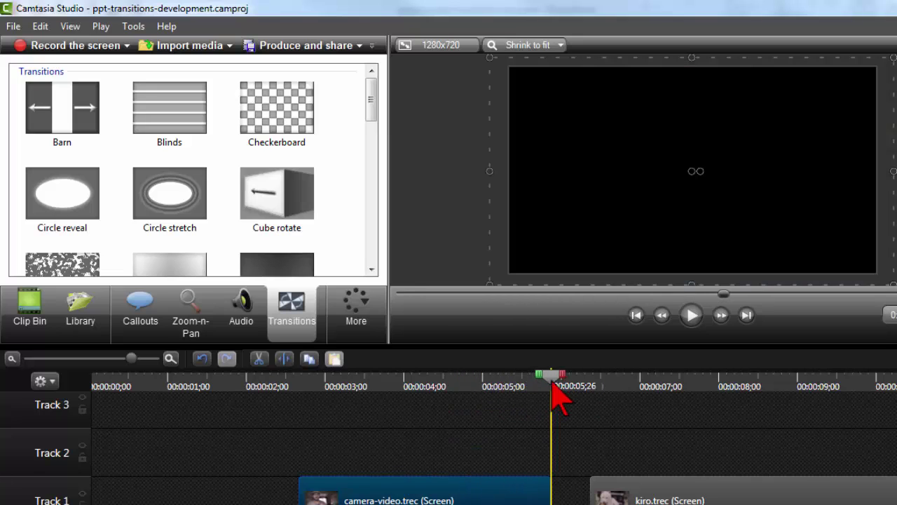
left_click_drag(546, 398, 536, 393)
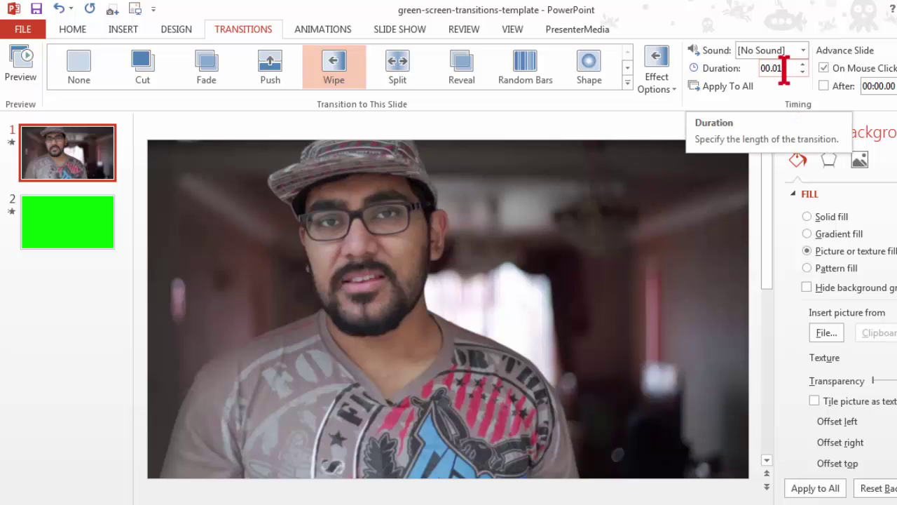
Check slide 1's 00.01 transition duration, then switch to green slide 2.
left_click(783, 68)
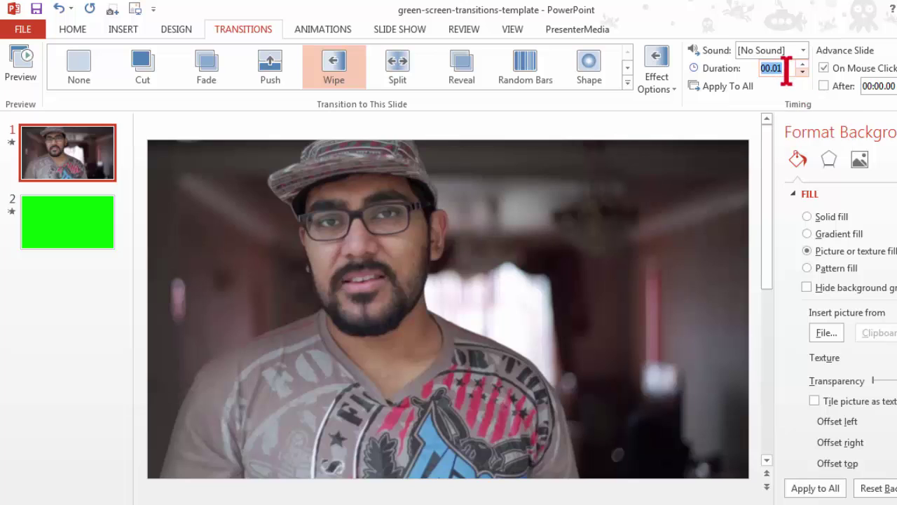
left_click(44, 222)
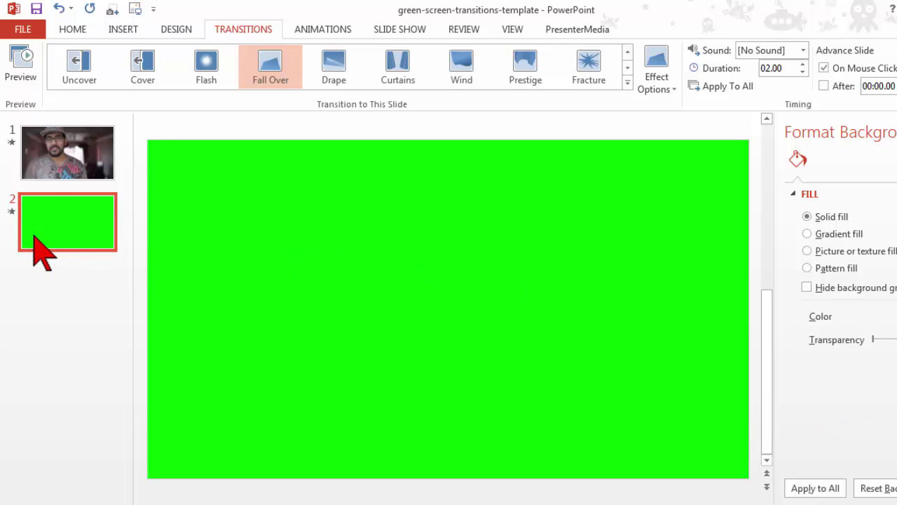
Browse the transition gallery for slide 2, previewing Drape, Wind and Prestige.
left_click(214, 32)
left_click(627, 67)
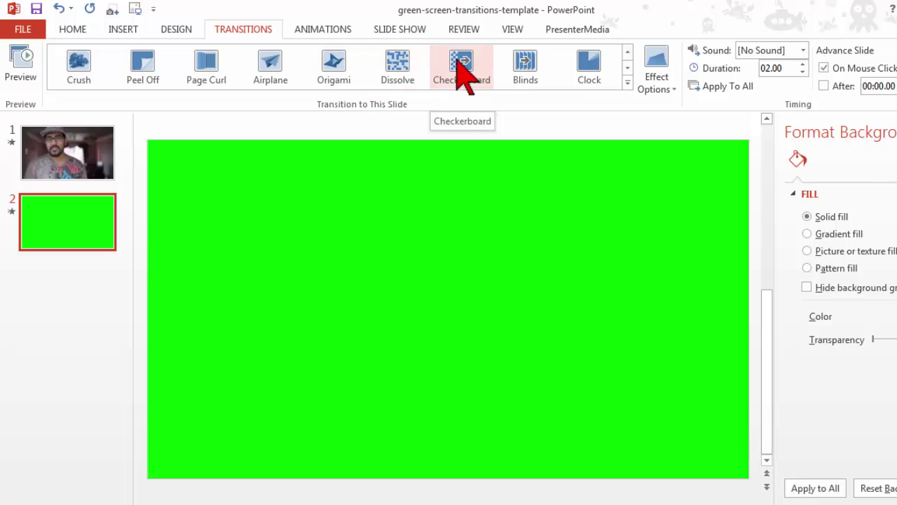
left_click(628, 52)
left_click(628, 52)
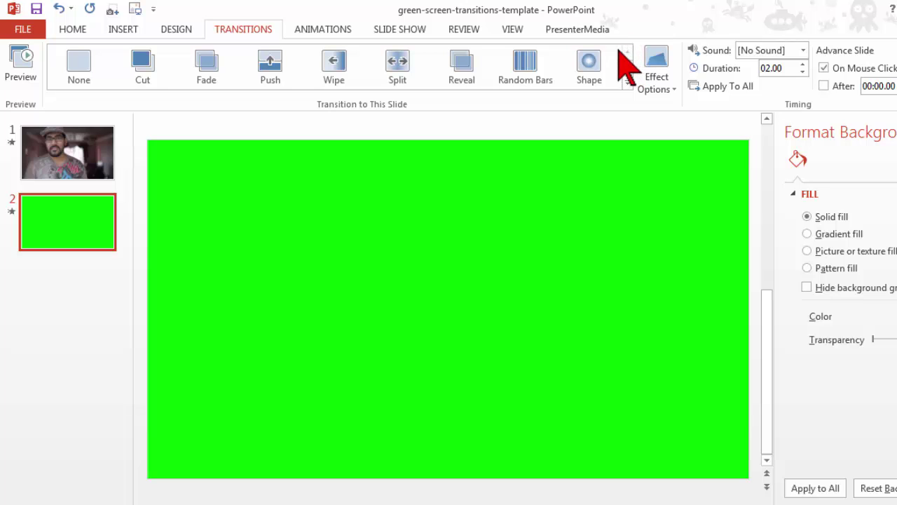
left_click(628, 67)
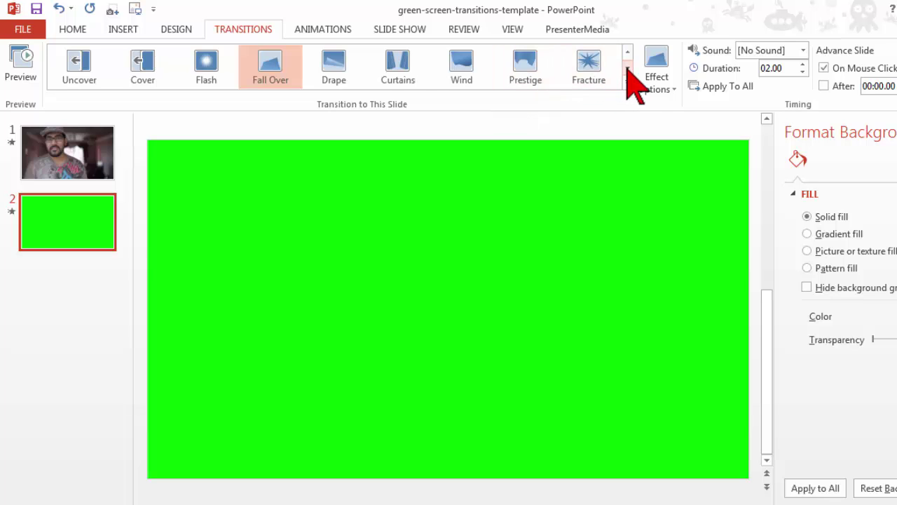
left_click(335, 63)
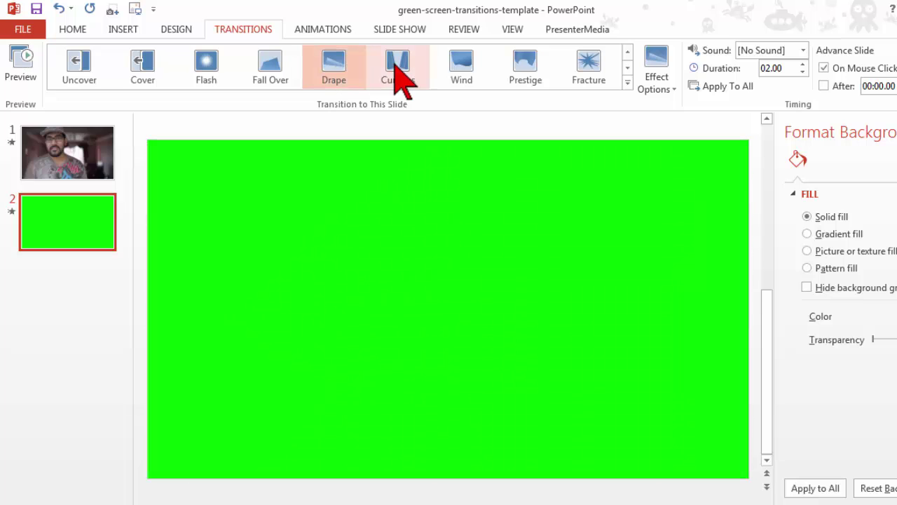
left_click(460, 65)
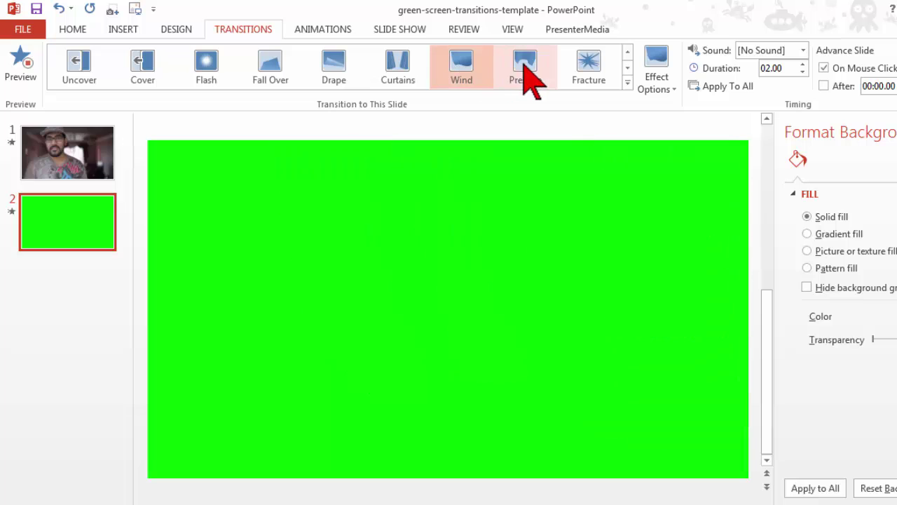
left_click(526, 73)
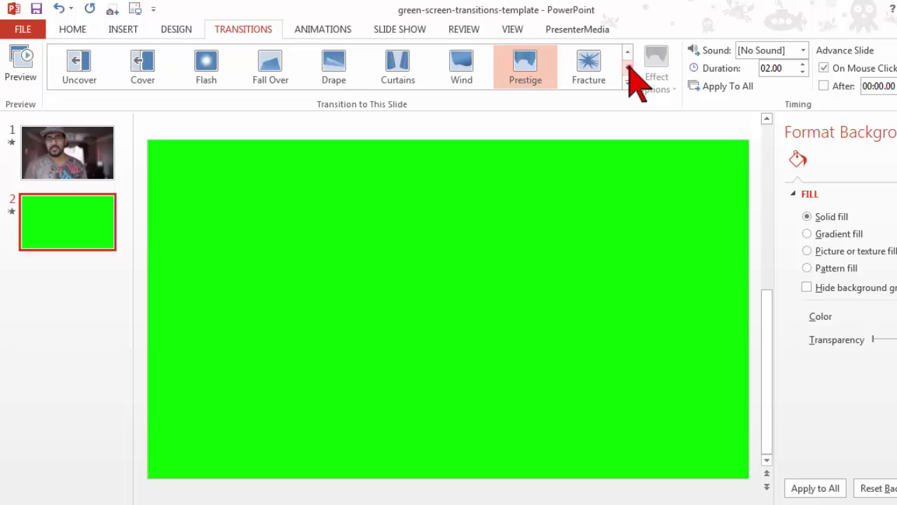
Try Clock, Switch and Gallery on slide 2, then settle on Vortex.
left_click(627, 67)
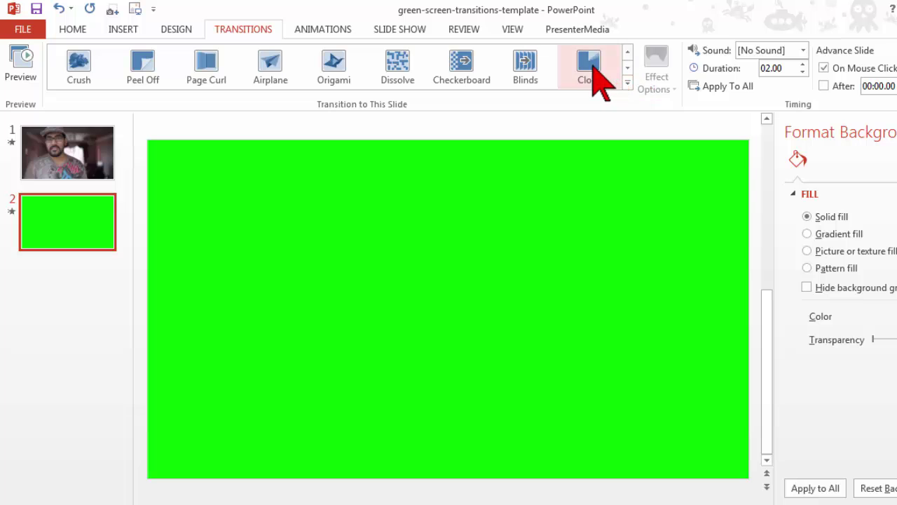
left_click(592, 64)
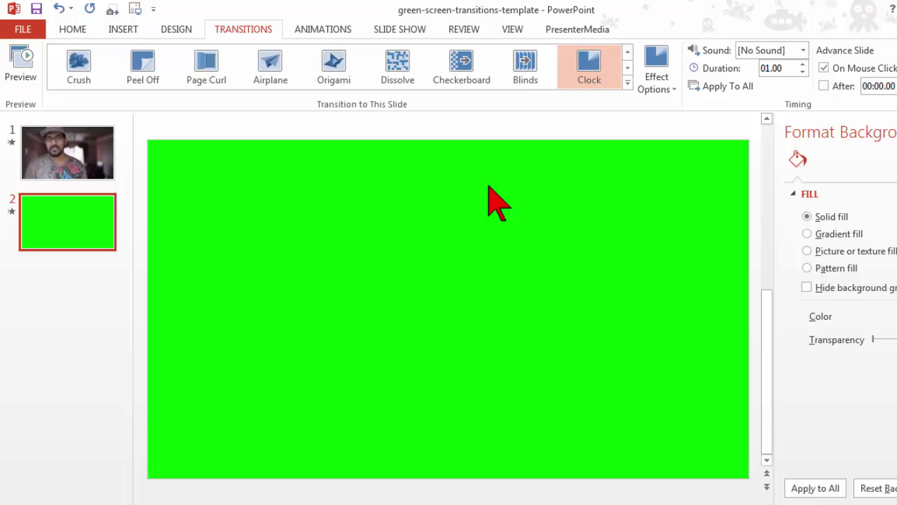
left_click(627, 73)
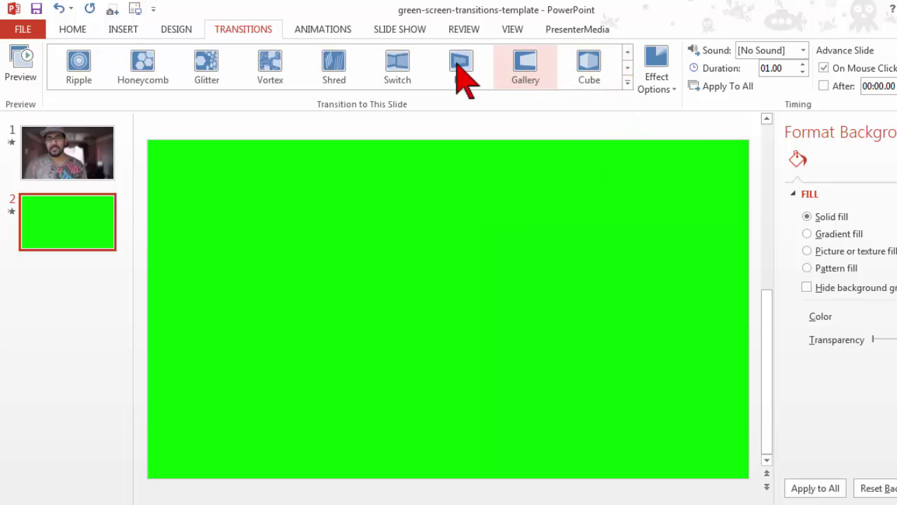
left_click(398, 63)
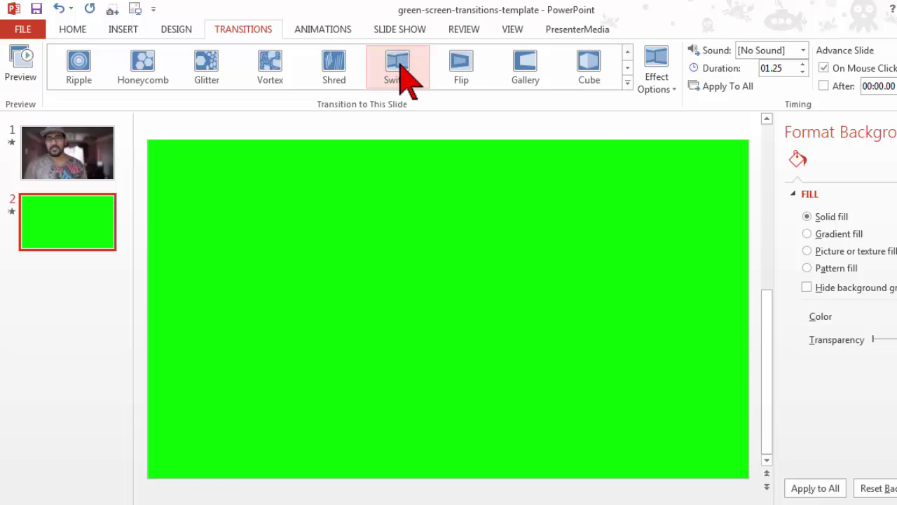
left_click(527, 64)
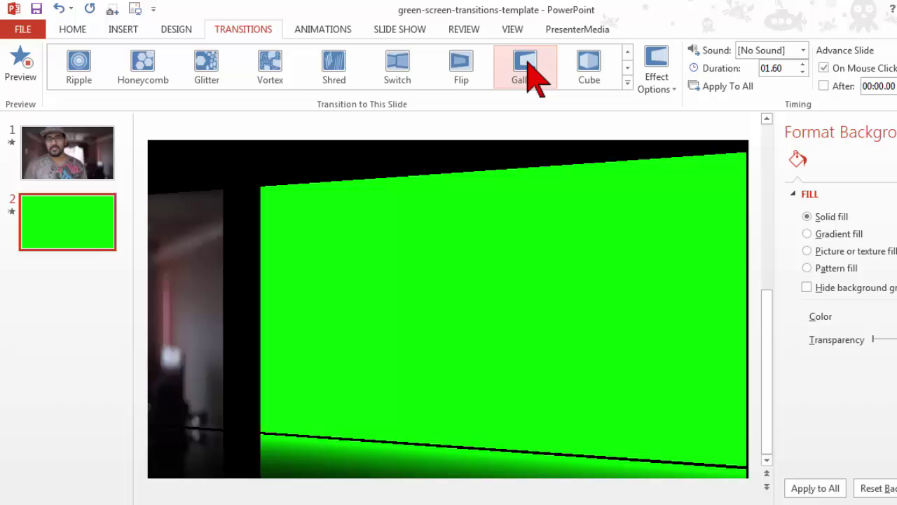
left_click(271, 70)
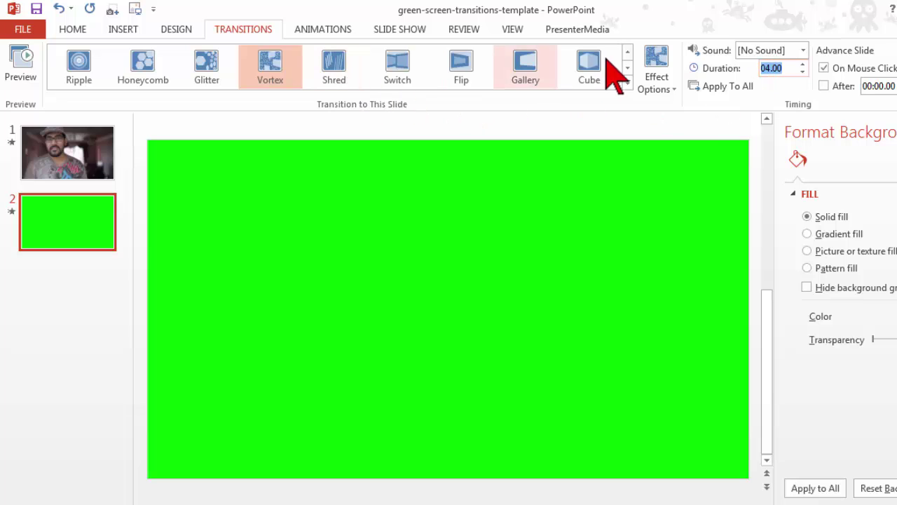
Try Curtains, then give the green second slide a Fracture transition lasting 02.00.
left_click(627, 54)
left_click(628, 53)
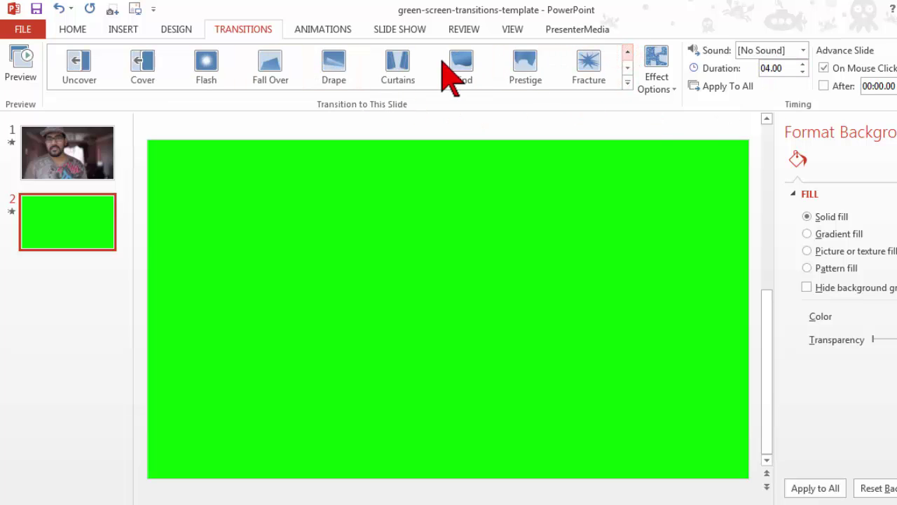
left_click(405, 68)
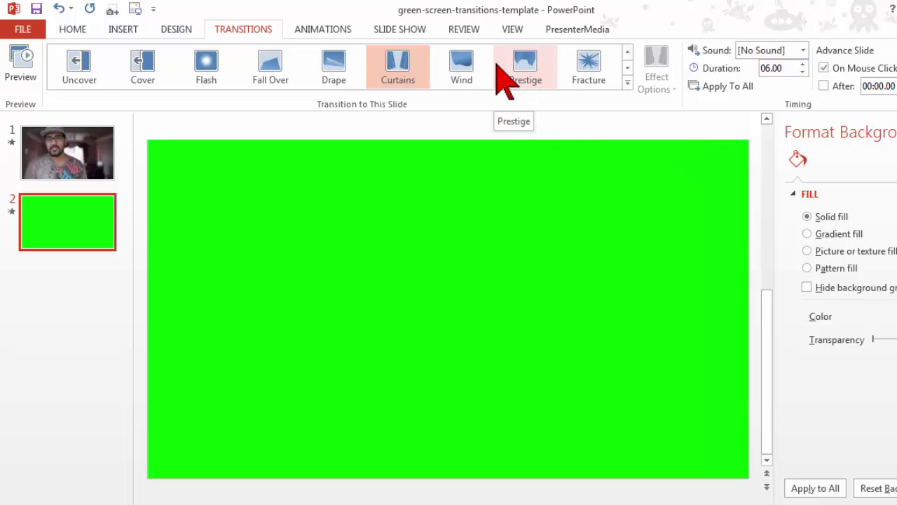
left_click(587, 73)
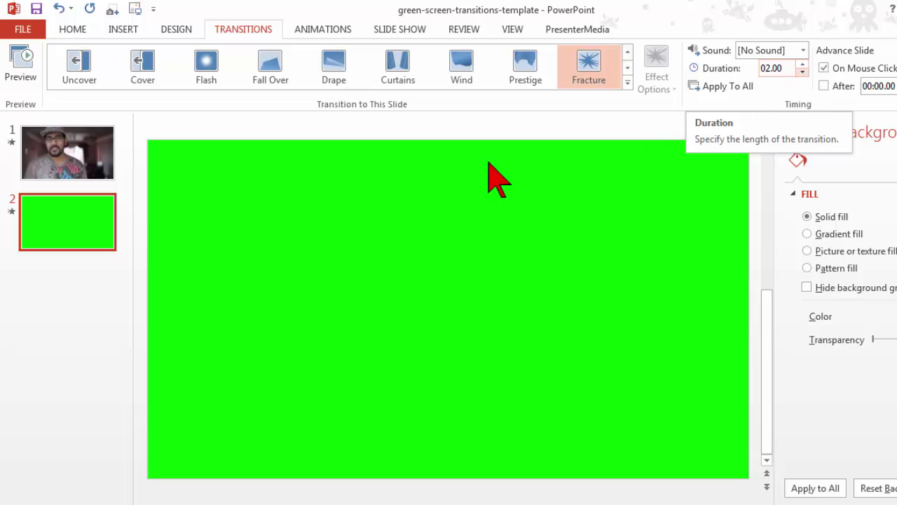
left_click(98, 163)
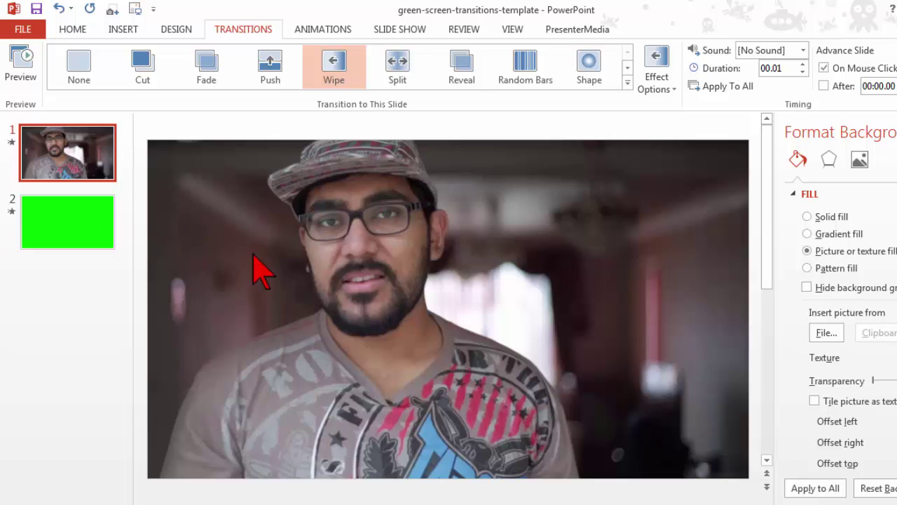
left_click(75, 230)
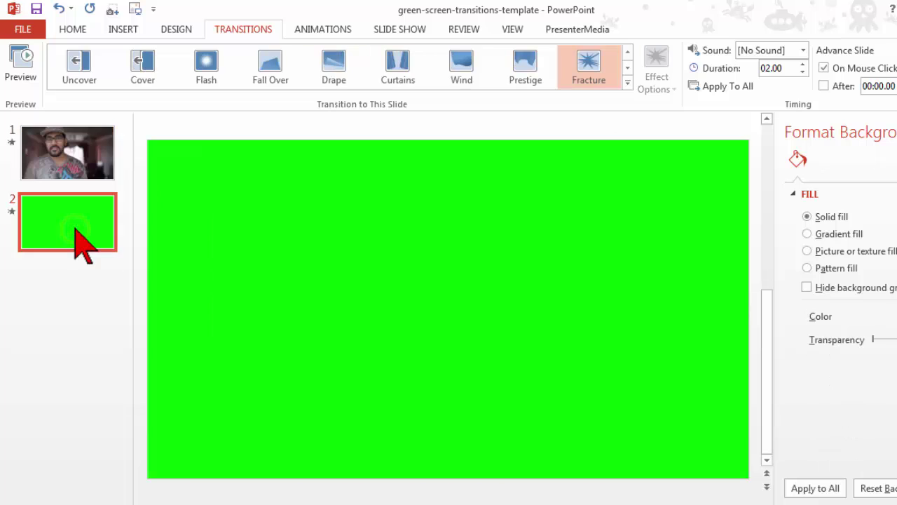
left_click(30, 28)
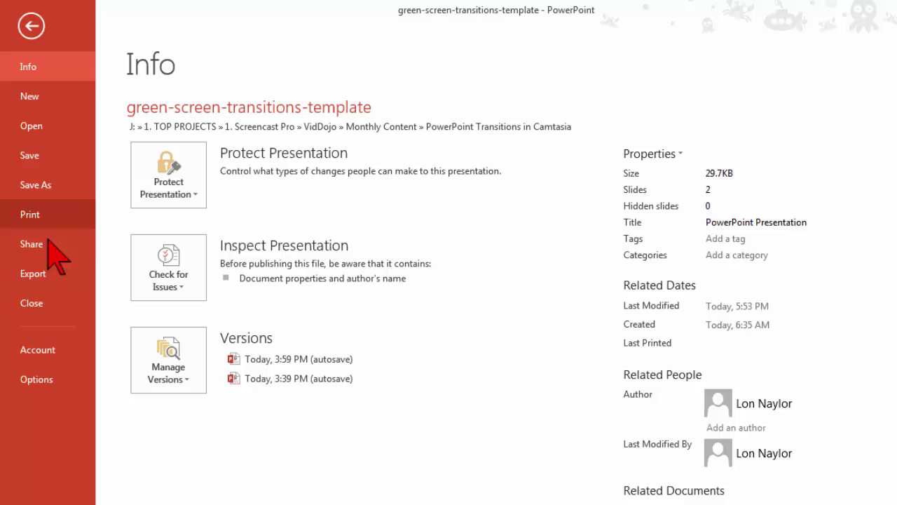
left_click(39, 275)
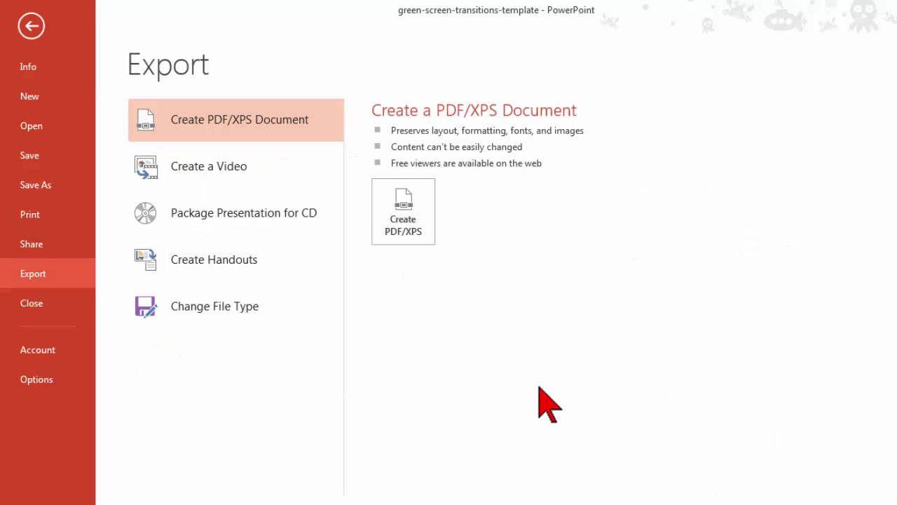
left_click(242, 178)
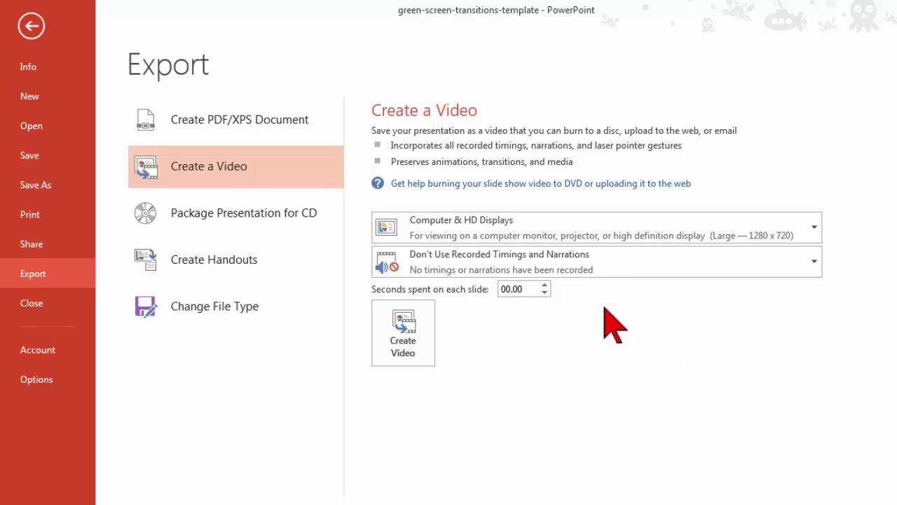
left_click(413, 354)
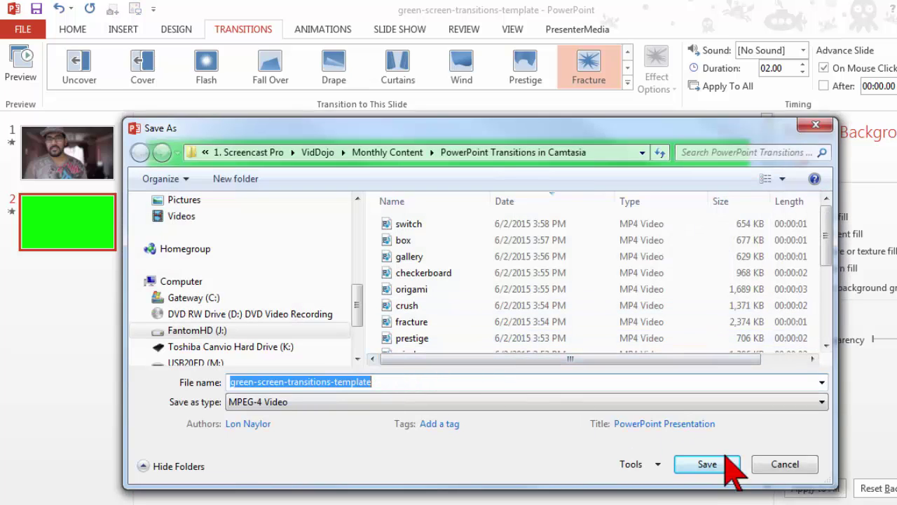
left_click(763, 469)
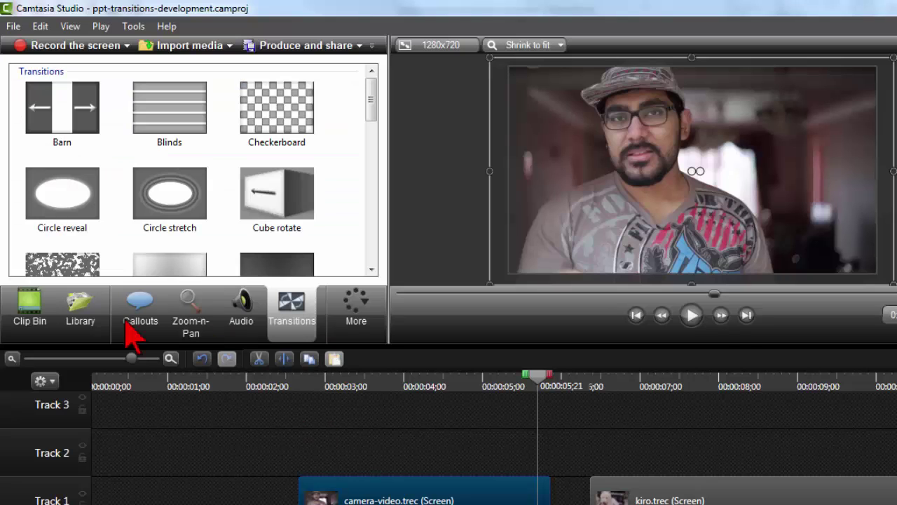
Show the Clip Bin's transition videos, cancel an Import media attempt, and select box.mp4.
left_click(31, 314)
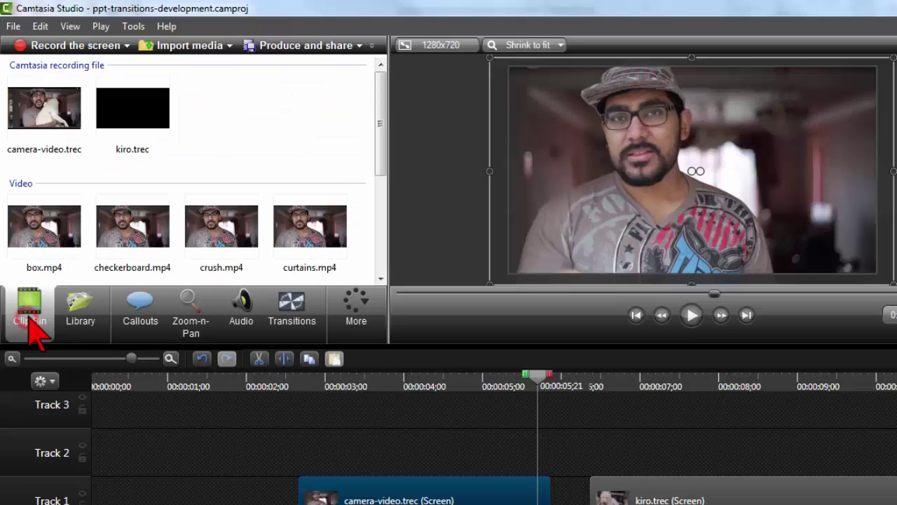
right_click(225, 89)
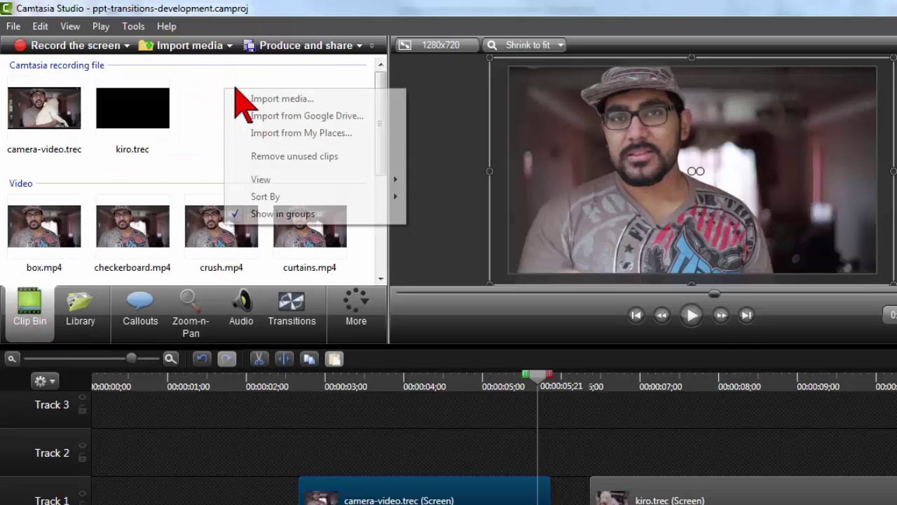
left_click(328, 99)
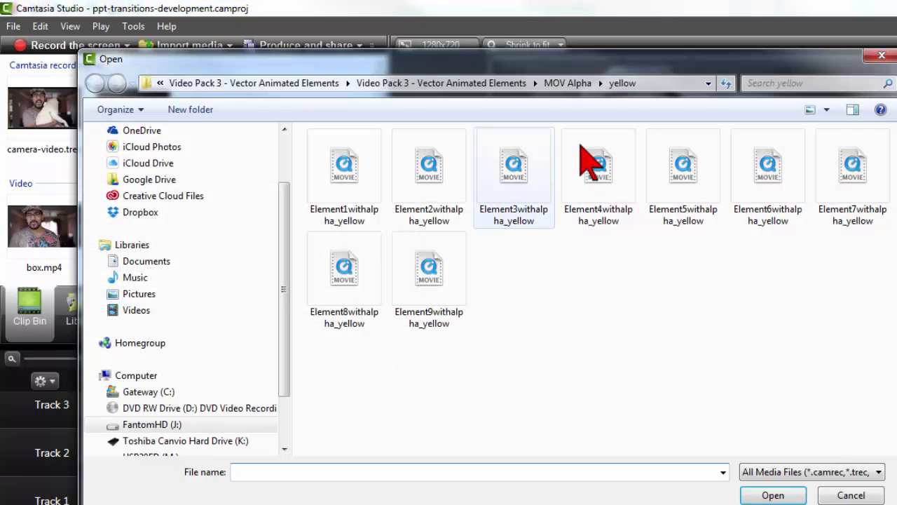
left_click(850, 494)
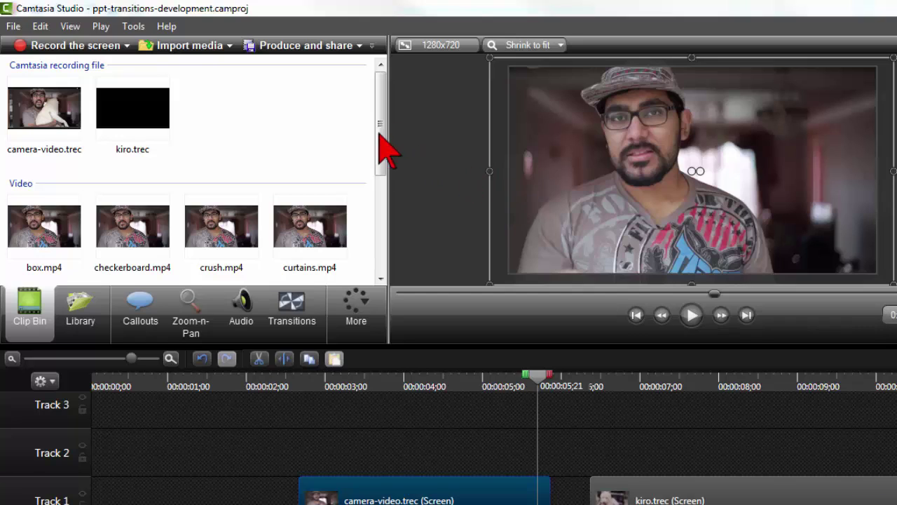
scroll(378, 140, "down", 3)
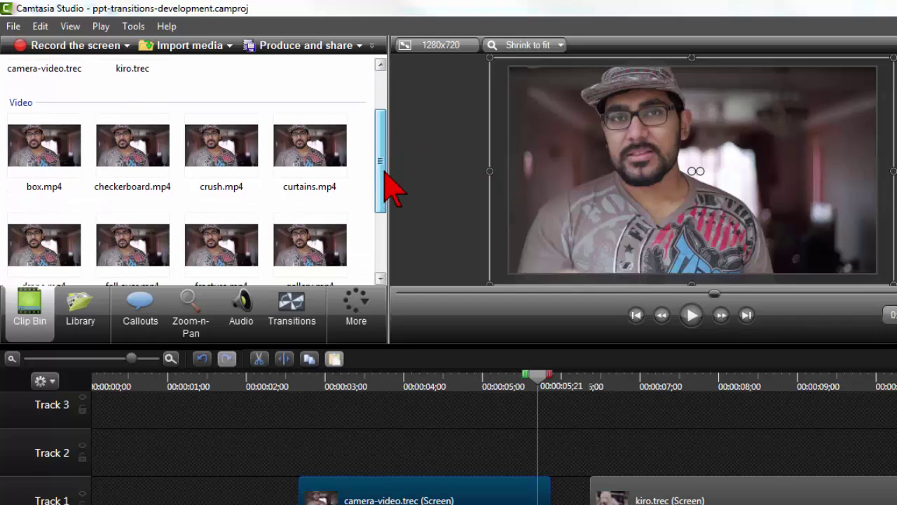
left_click(56, 161)
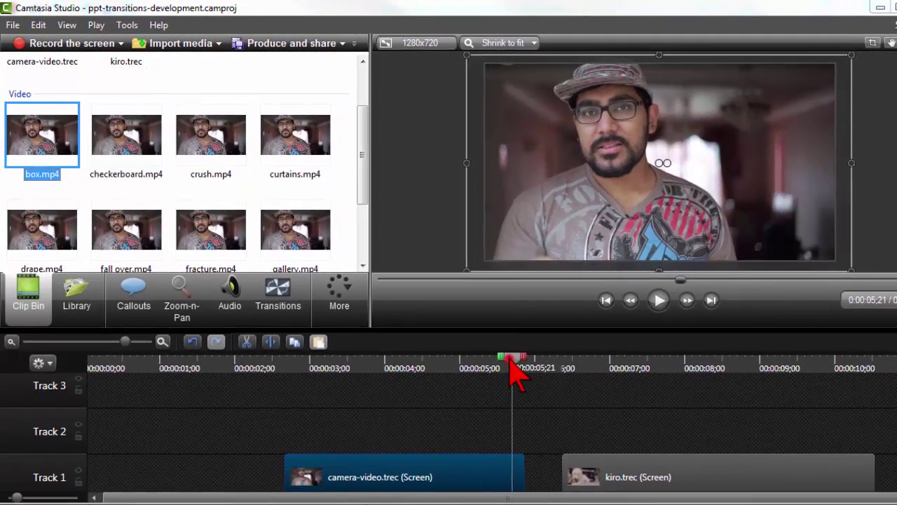
Slide kiro.trec left on Track 1 so it butts against camera-video.trec.
left_click_drag(512, 372, 466, 372)
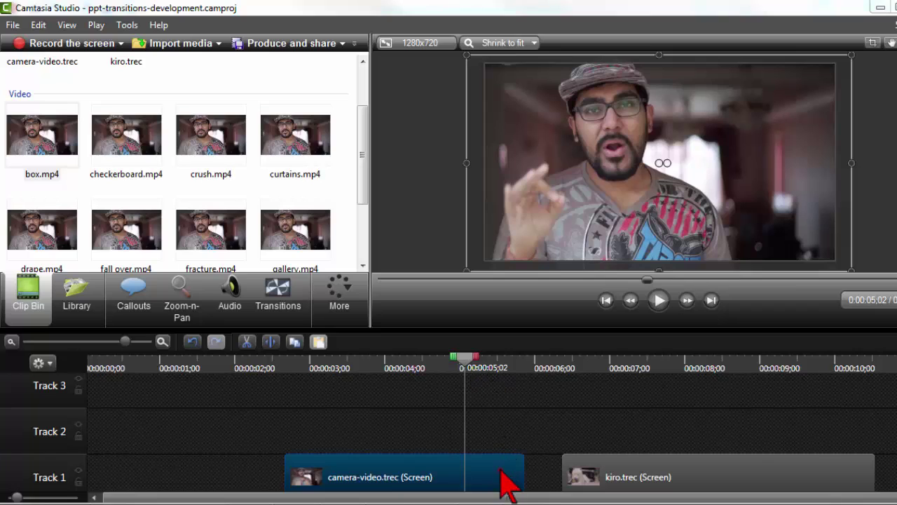
left_click(614, 473)
left_click_drag(614, 472, 569, 472)
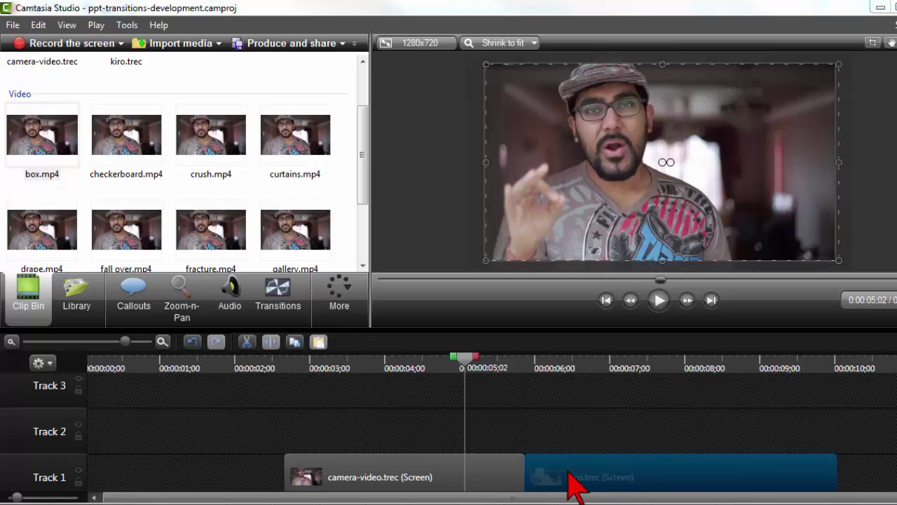
Place box.mp4 on Track 2 at kiro.trec's start (0:00:05;26) and preview its transition.
left_click_drag(59, 144, 259, 208)
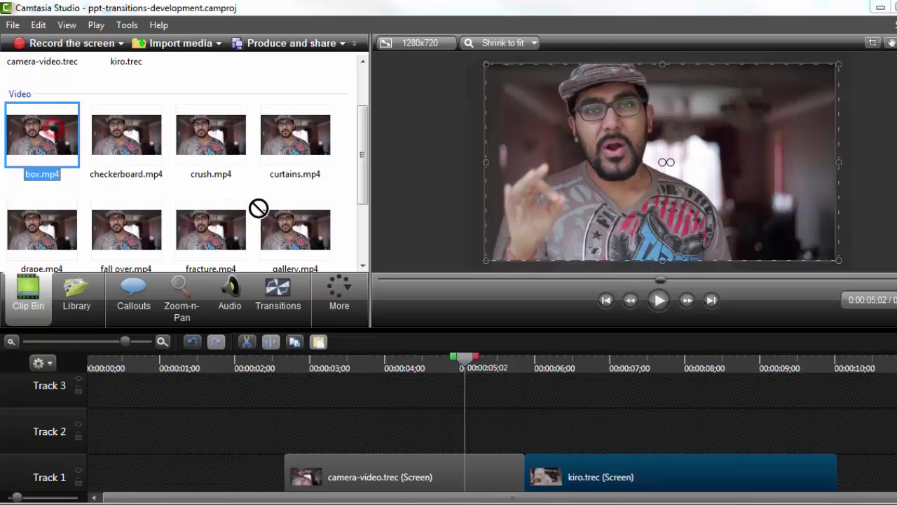
left_click_drag(519, 423, 516, 479)
left_click(516, 479)
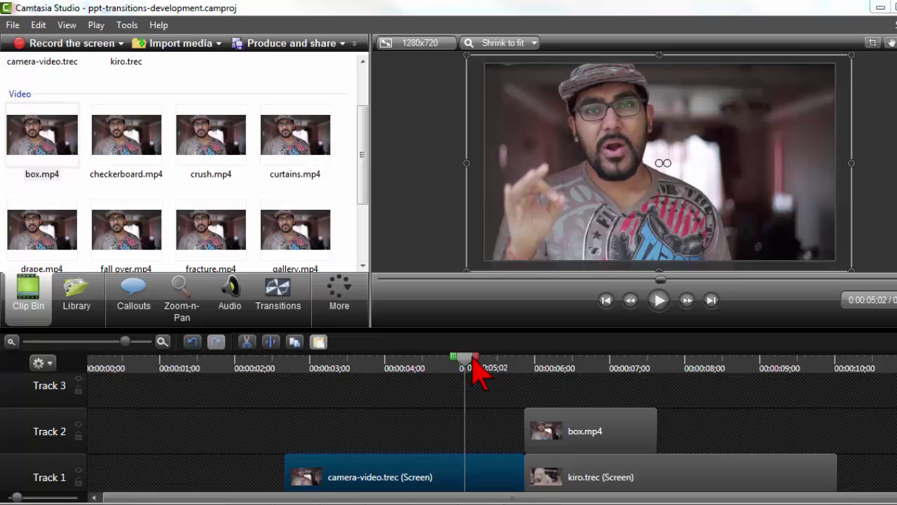
left_click_drag(474, 363, 616, 378)
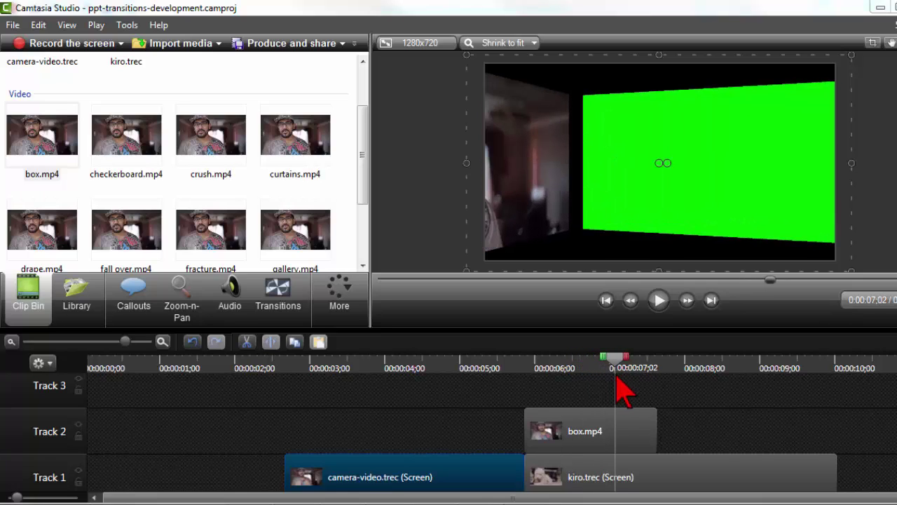
Open box.mp4's Visual Properties and enable Remove a color to key out the green.
left_click(622, 430)
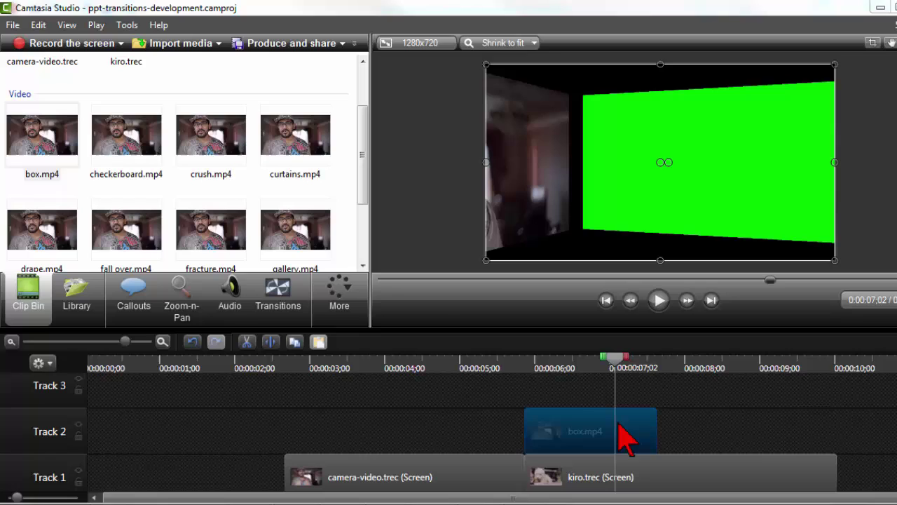
left_click(341, 287)
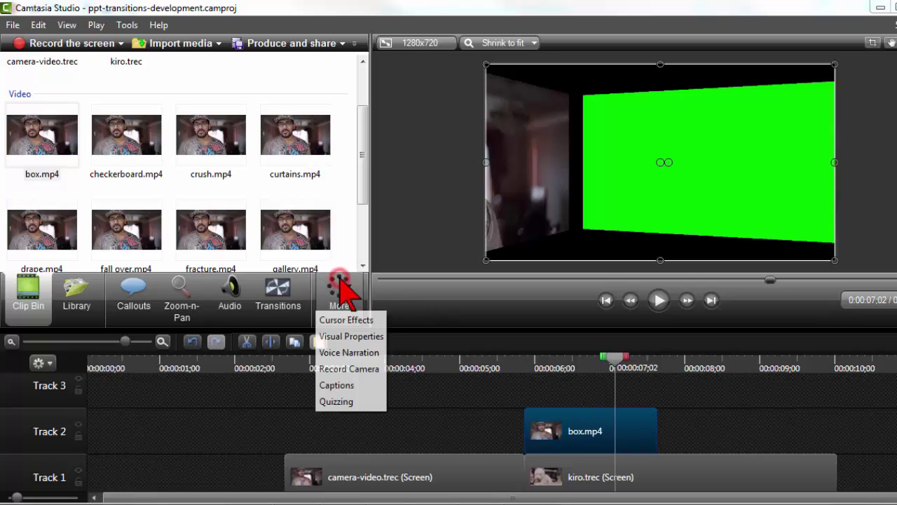
left_click(371, 337)
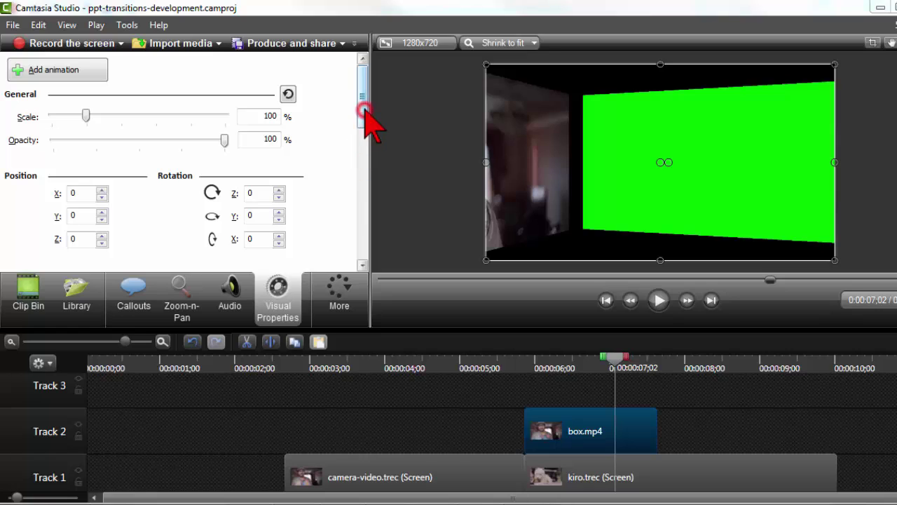
left_click_drag(367, 121, 369, 173)
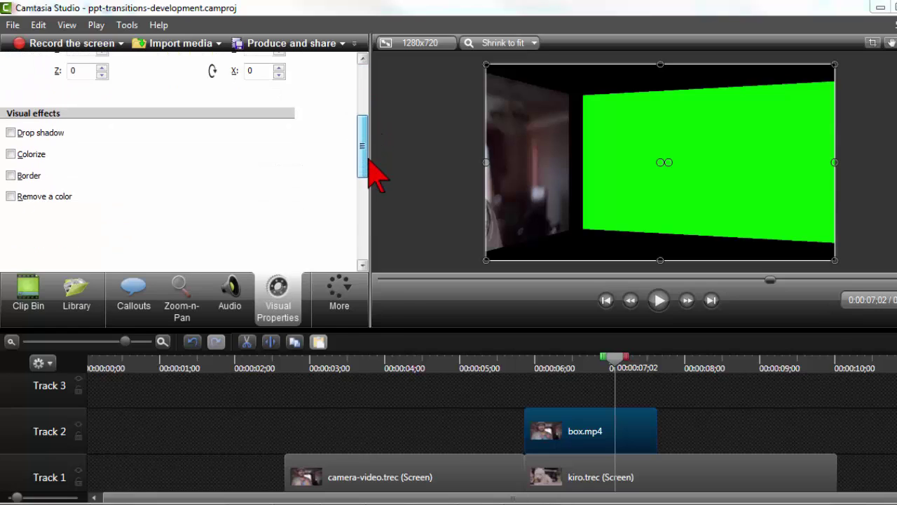
left_click(11, 196)
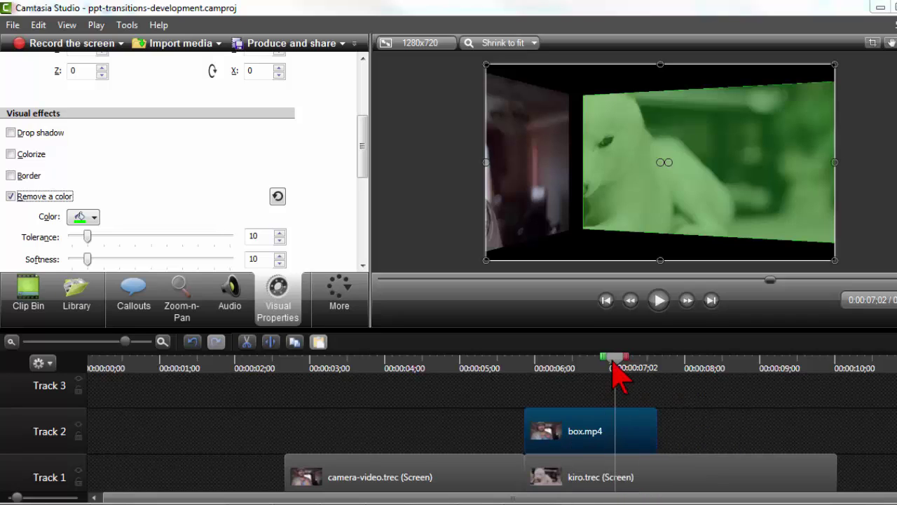
Raise the colour-removal tolerance to 51, previewing the keyed box transition frames.
mouse_move(615, 363)
left_mouse_down()
mouse_move(569, 365)
mouse_move(597, 364)
left_mouse_up()
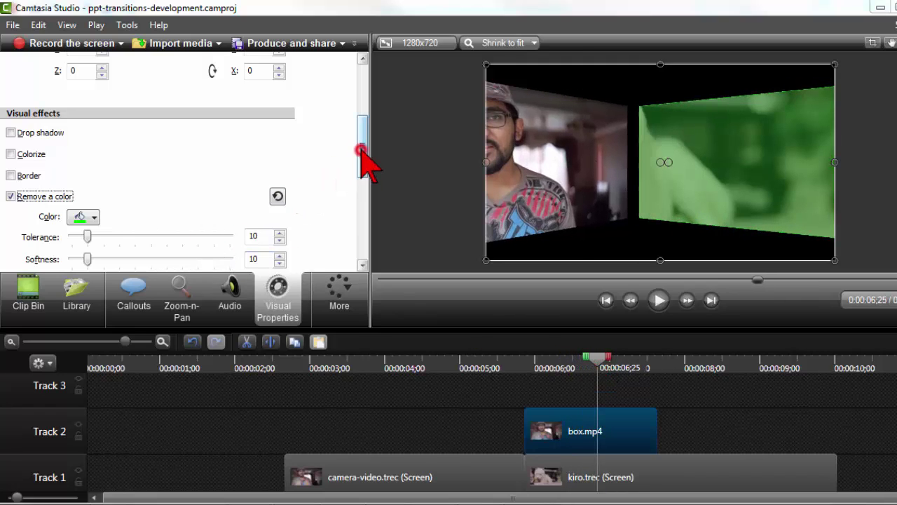
left_click_drag(361, 149, 367, 174)
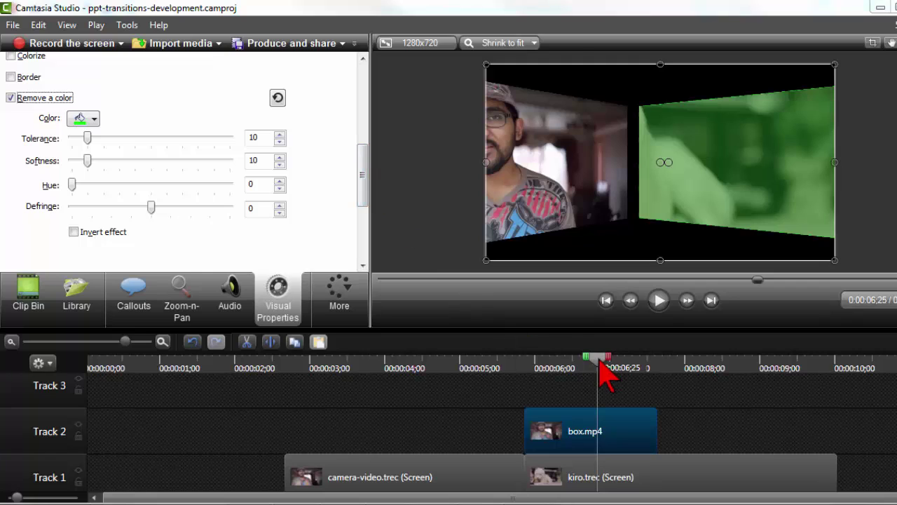
left_click_drag(588, 363, 567, 364)
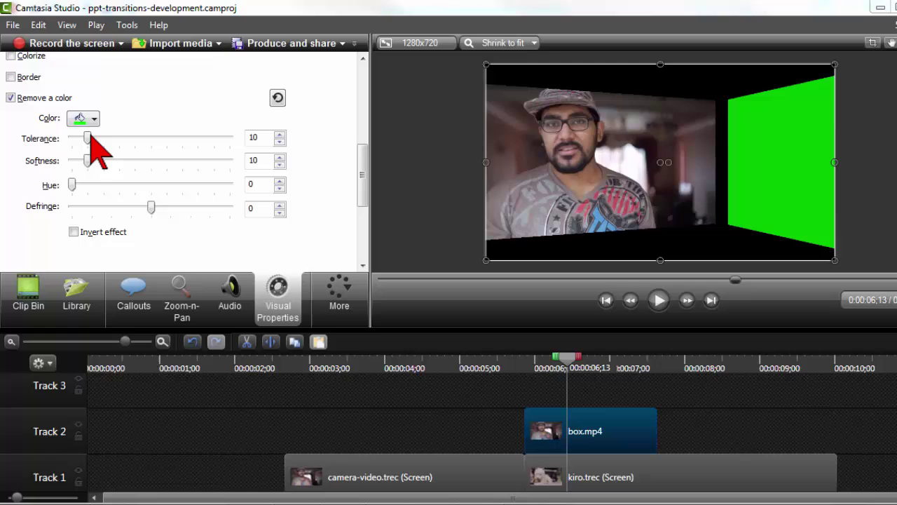
left_click_drag(89, 138, 117, 138)
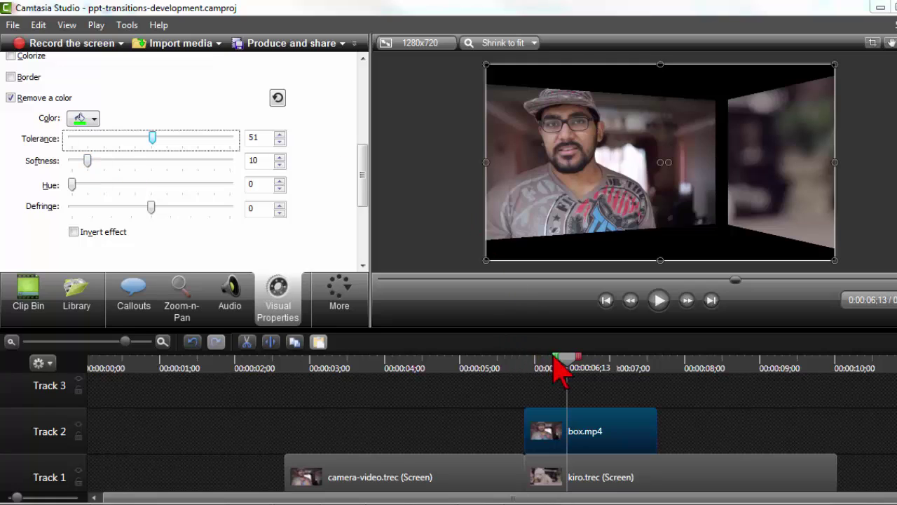
left_click_drag(570, 363, 545, 362)
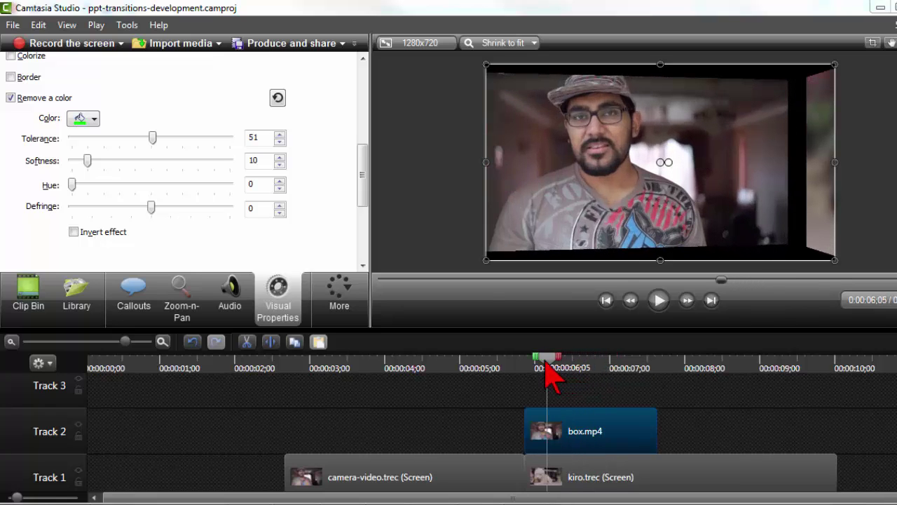
Delete box.mp4 and place curtains.mp4 on Track 2 at 0:00:05;26 over the cut.
left_click(602, 431)
key("Delete")
left_click(35, 298)
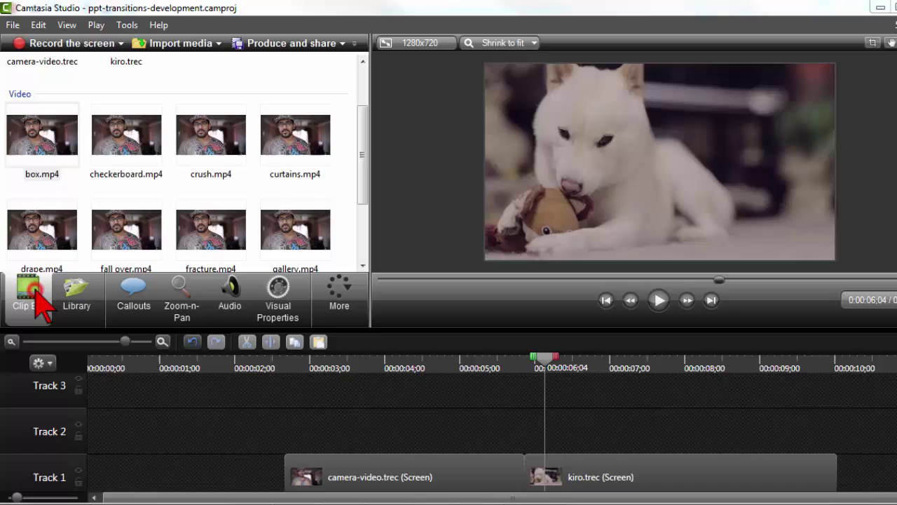
left_click(362, 145)
scroll(377, 176, "down", 2)
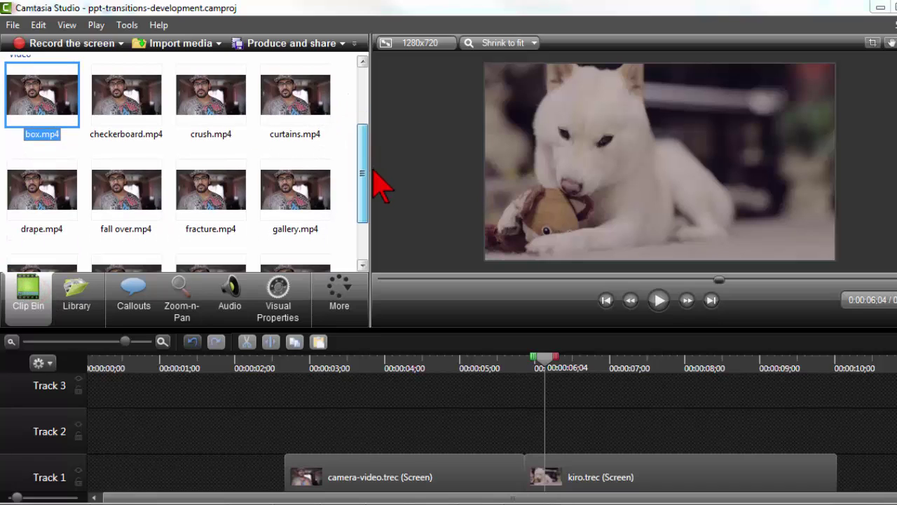
scroll(376, 157, "up", 1)
left_click_drag(297, 119, 460, 278)
left_click_drag(526, 415, 533, 421)
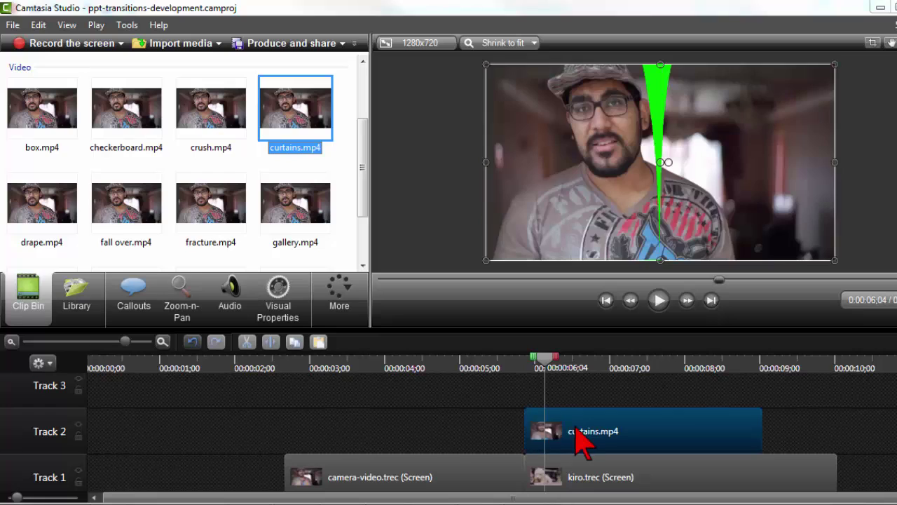
mouse_move(581, 440)
left_mouse_down()
mouse_move(628, 441)
mouse_move(603, 427)
mouse_move(575, 440)
left_mouse_up()
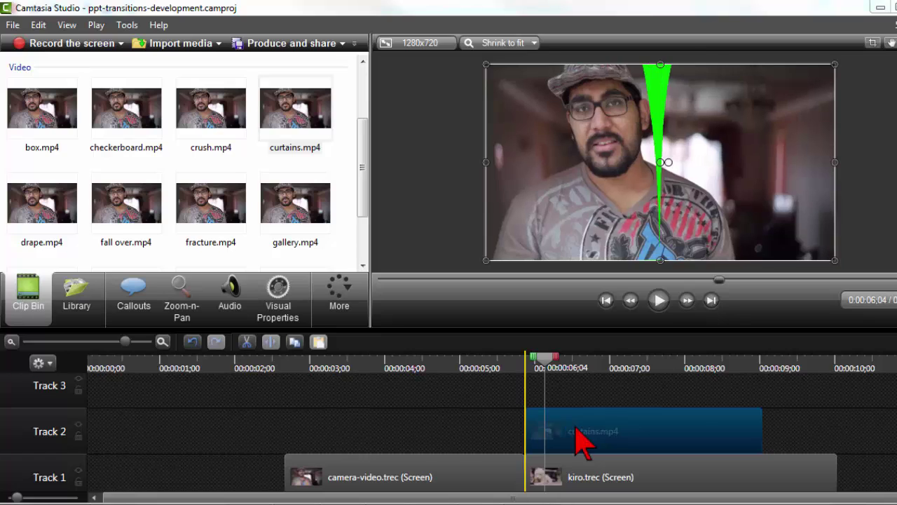
Preview the unkeyed green curtains widening, then select curtains.mp4.
left_click(506, 481)
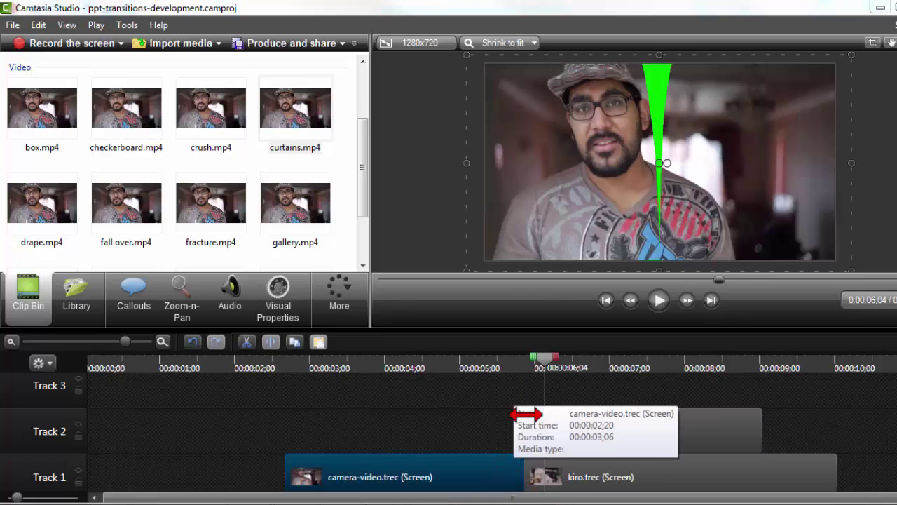
left_click_drag(561, 364, 592, 367)
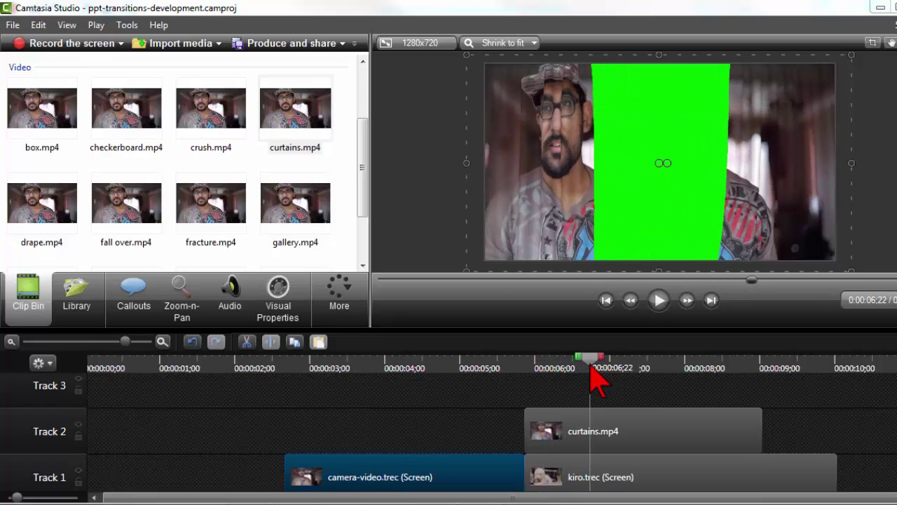
left_click(614, 423)
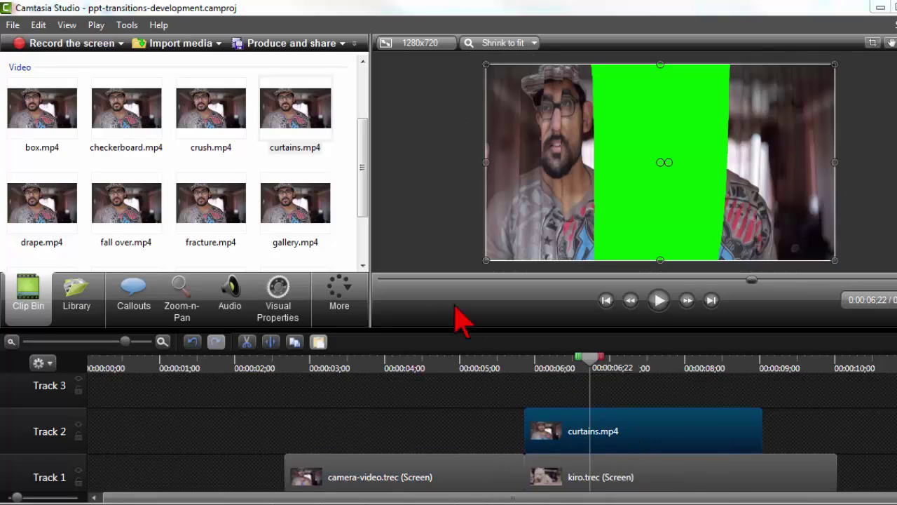
Enable Remove a color on curtains.mp4 (Tolerance 51, Softness 10) and preview the reveal from the start.
left_click(287, 306)
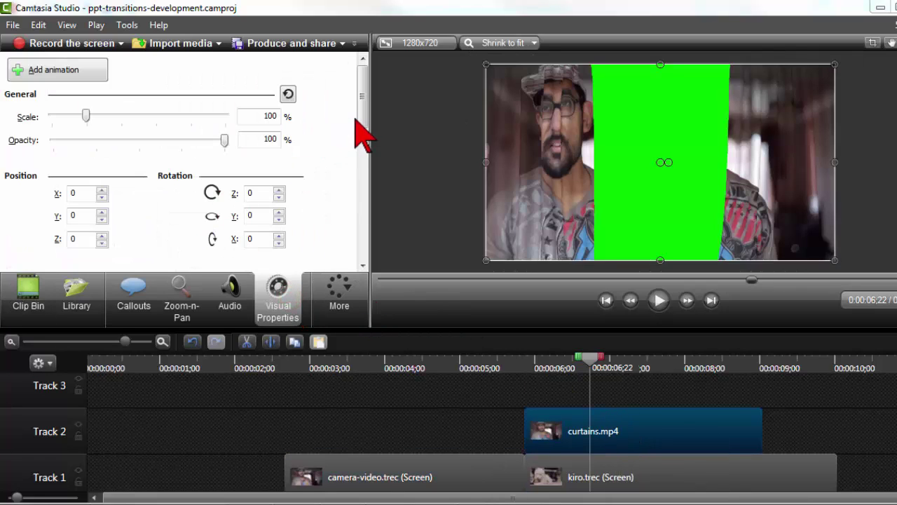
left_click_drag(360, 120, 376, 168)
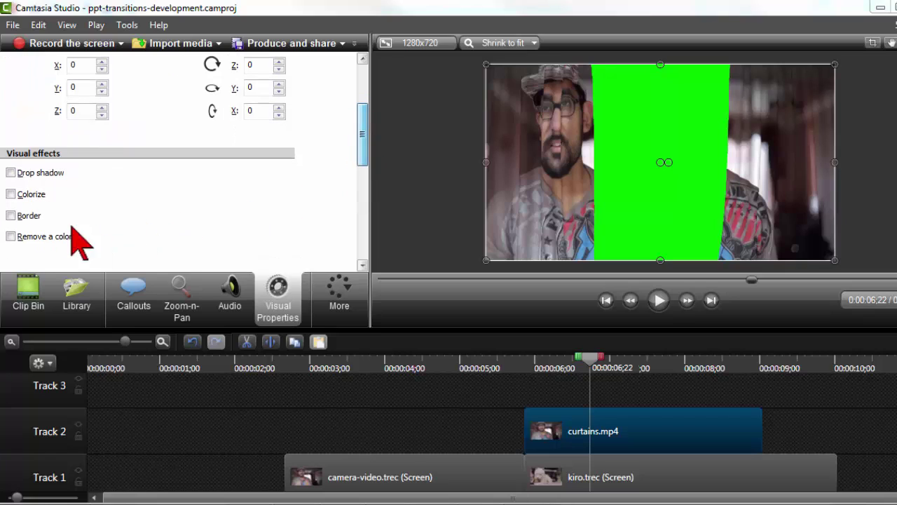
left_click(11, 236)
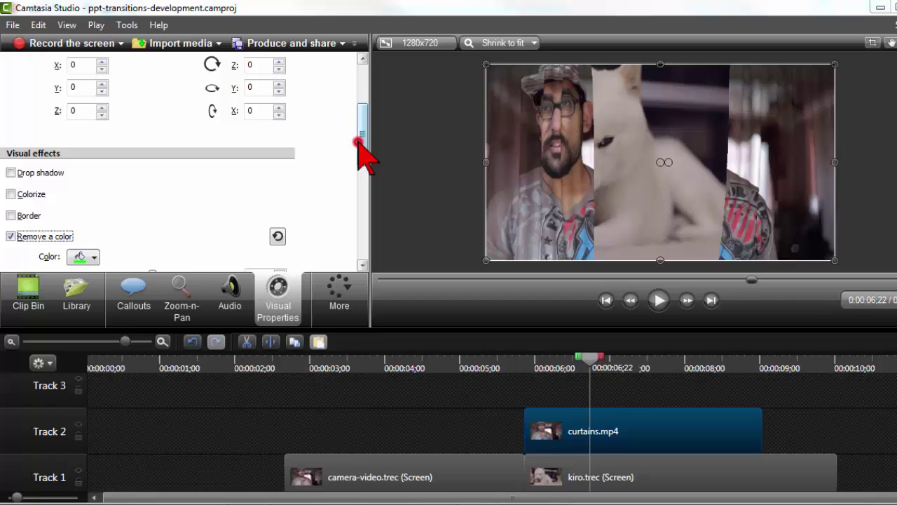
left_click_drag(358, 141, 369, 176)
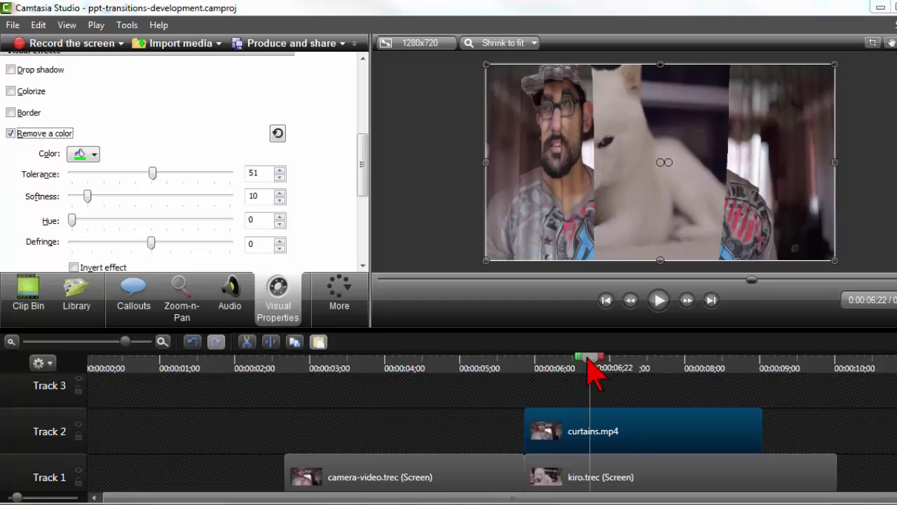
left_click_drag(592, 359, 702, 382)
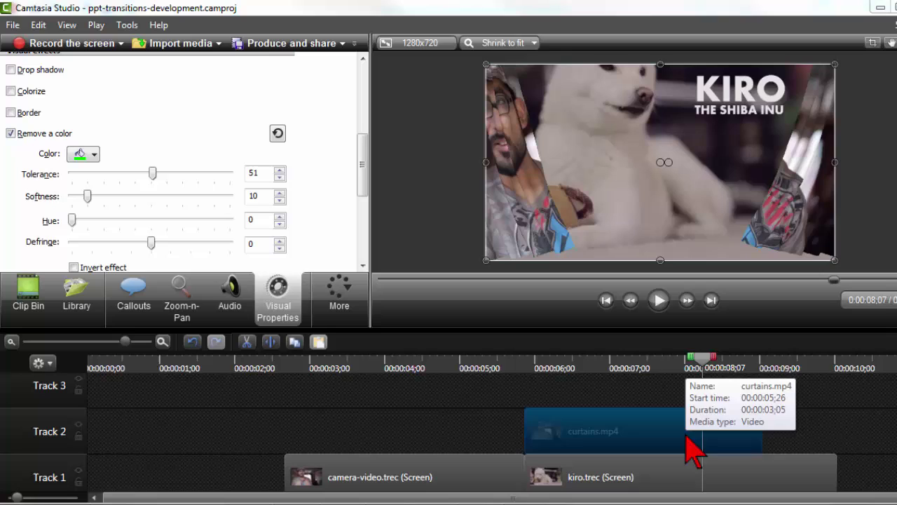
Open Clip speed for curtains.mp4 and drag its speed handle to shorten the clip.
right_click(685, 435)
left_click(738, 349)
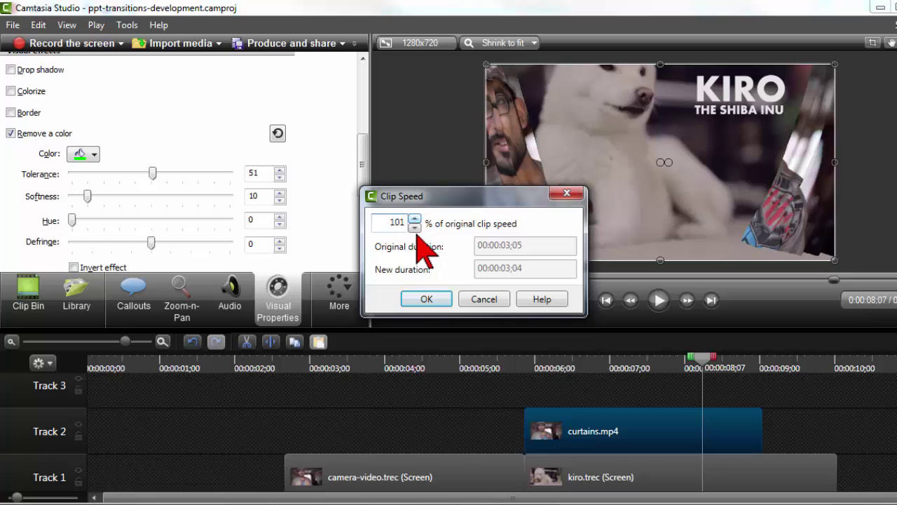
left_click(441, 298)
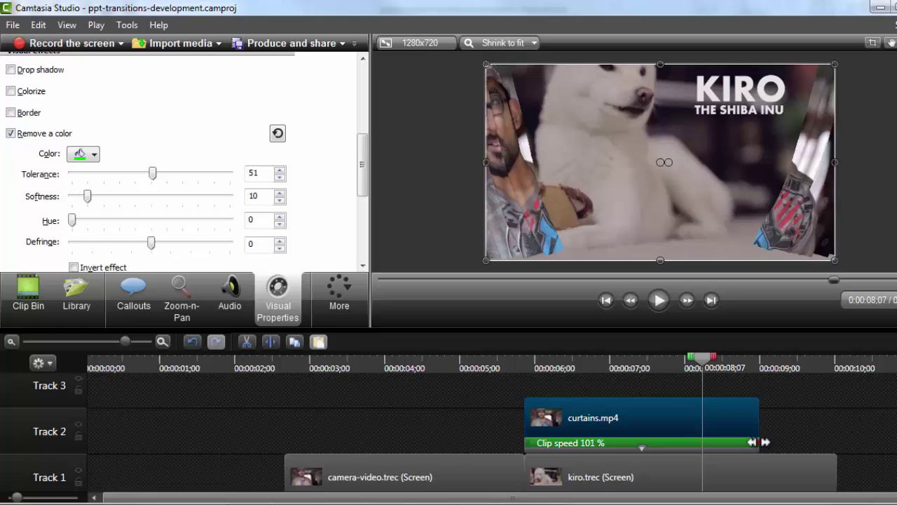
left_click_drag(762, 442, 711, 442)
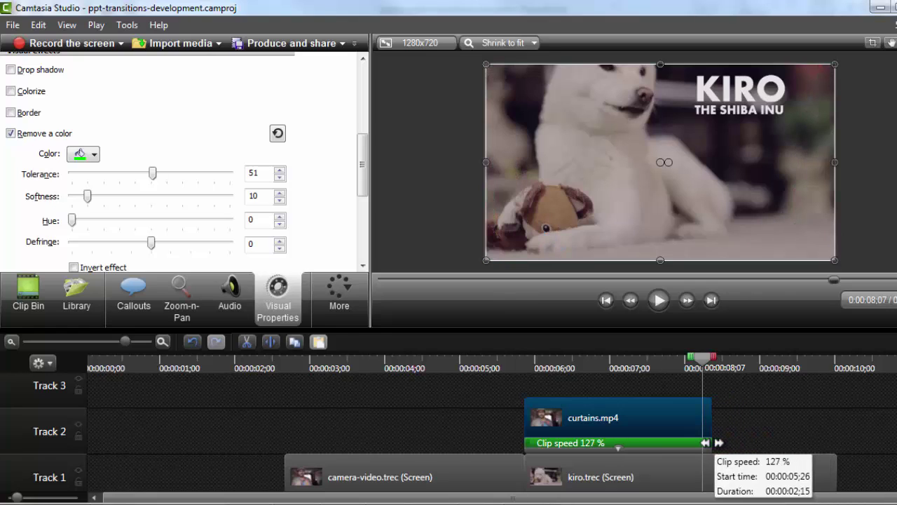
left_click(624, 367)
left_click_drag(623, 366, 530, 366)
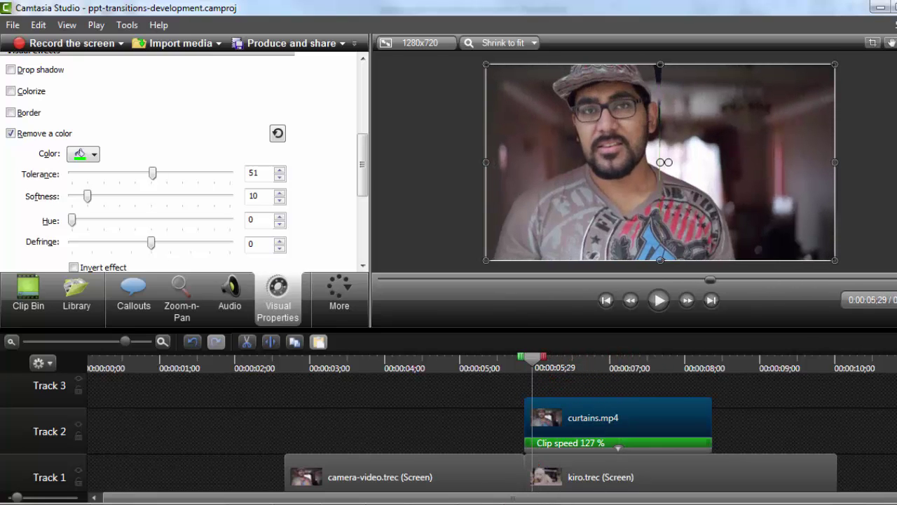
Check the PowerPoint curtain template, then raise curtains.mp4's speed to 232% and preview.
key("alt+Tab")
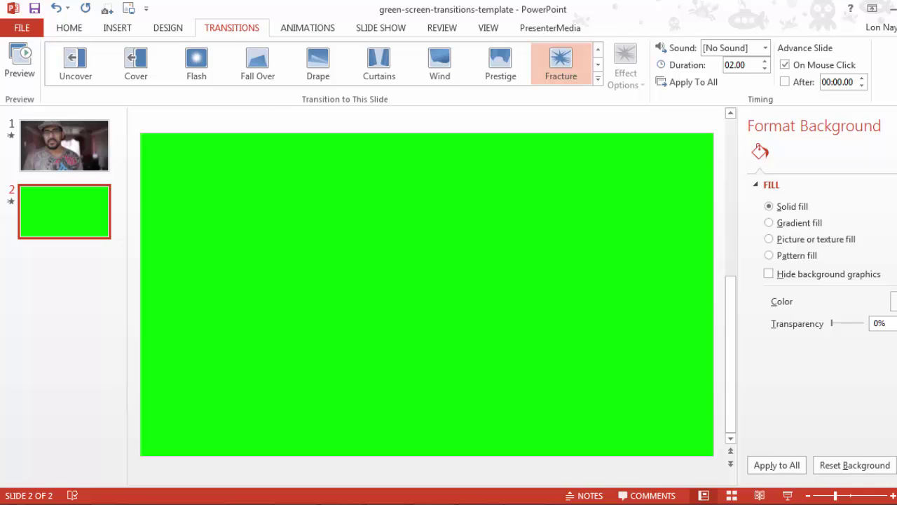
key("alt+Tab")
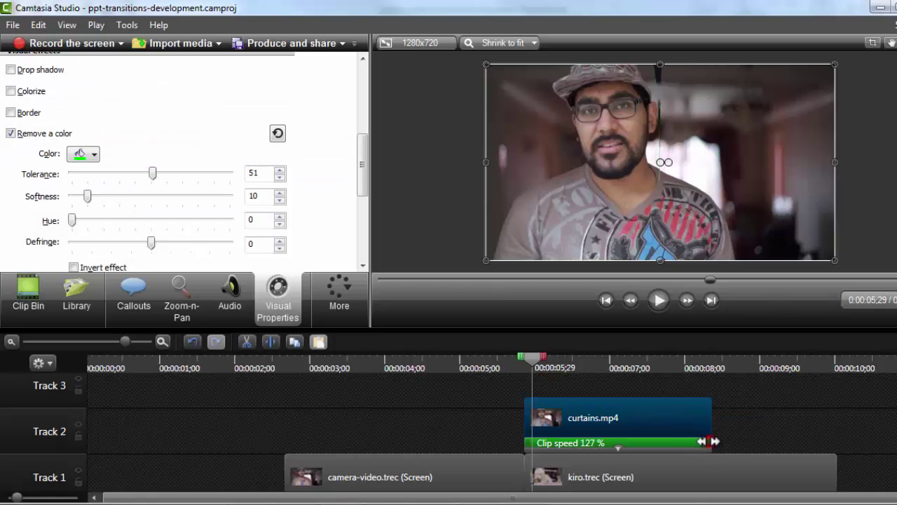
left_click_drag(714, 441, 630, 440)
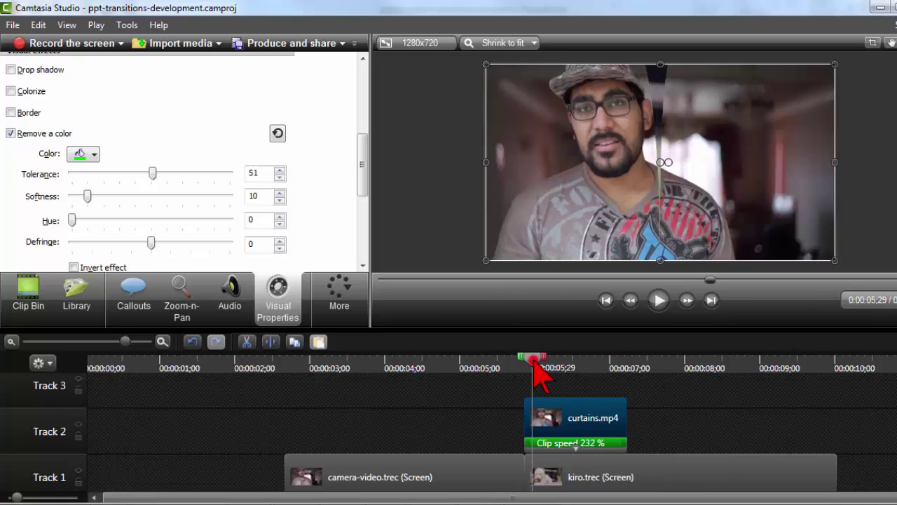
left_click_drag(535, 361, 573, 362)
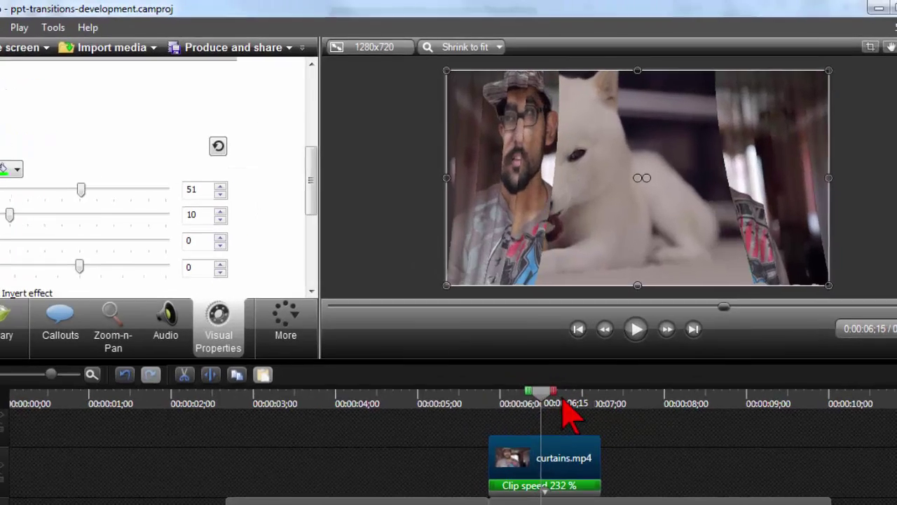
mouse_move(563, 402)
left_mouse_down()
mouse_move(592, 403)
mouse_move(553, 402)
left_mouse_up()
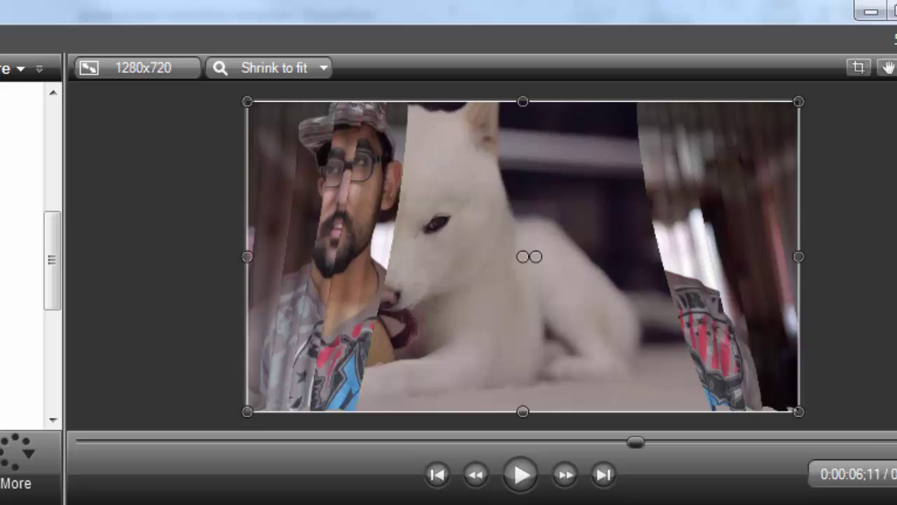
mouse_move(636, 442)
left_mouse_down()
mouse_move(666, 442)
mouse_move(633, 442)
left_mouse_up()
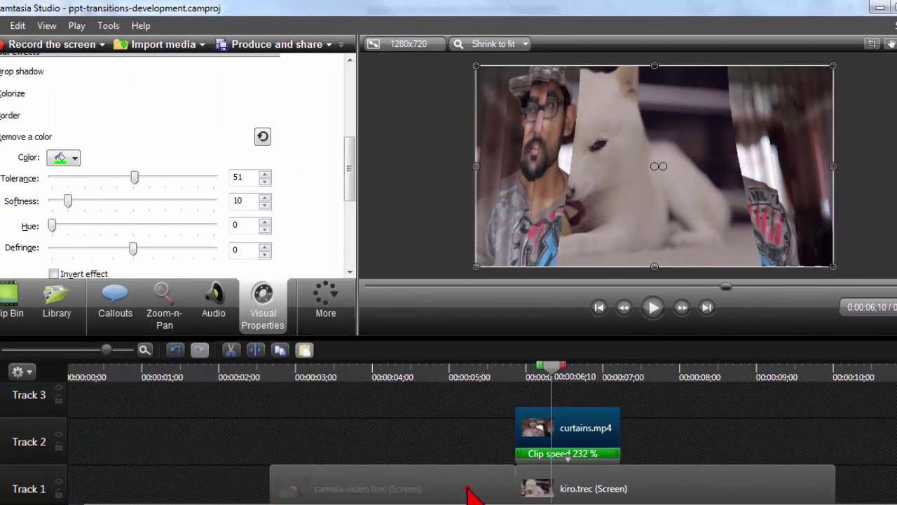
Preview the camera and kiro clips, then move kiro.trec to Track 2 past the 10-second mark.
left_click(468, 489)
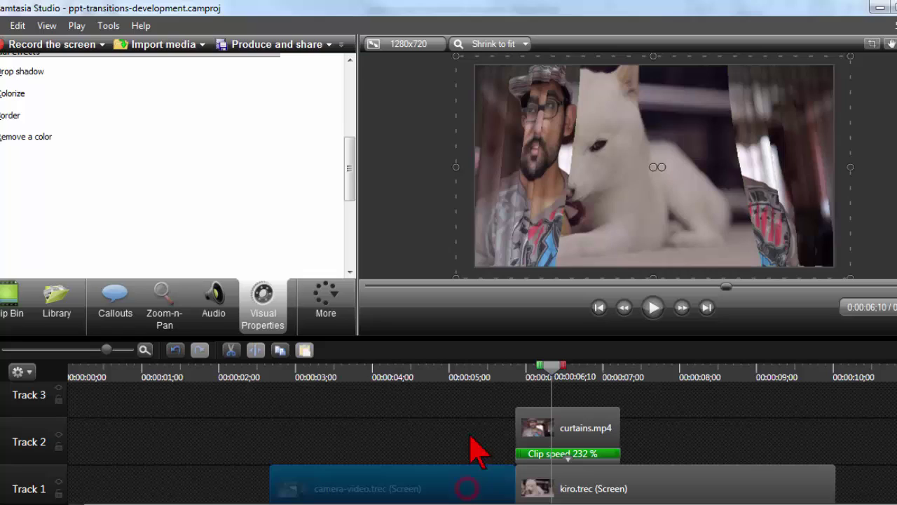
left_click(460, 376)
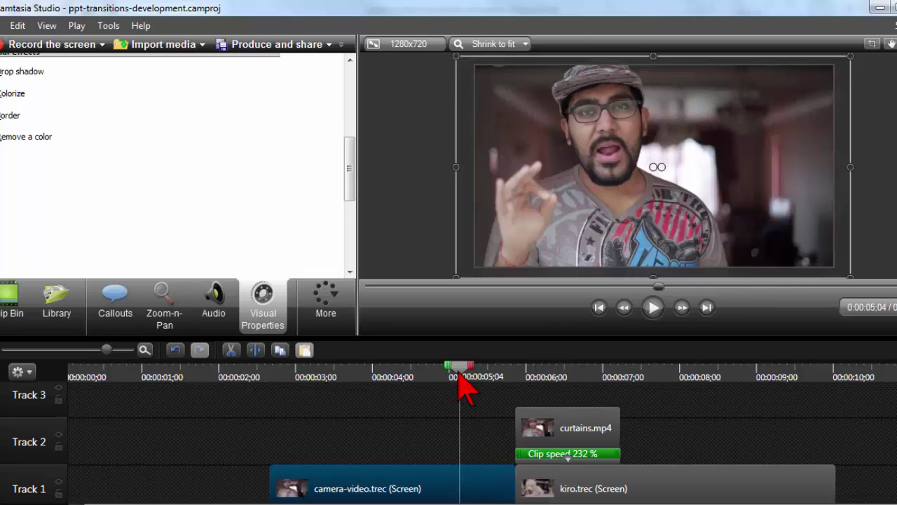
left_click(691, 375)
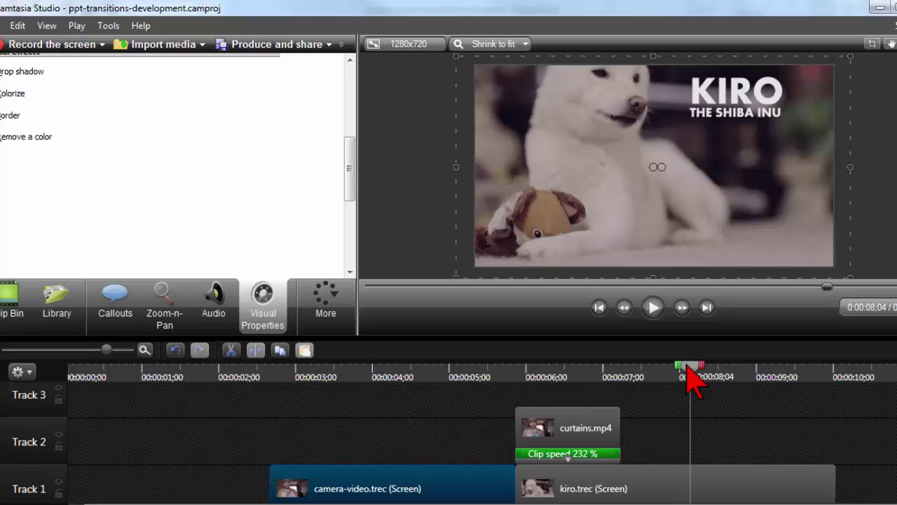
mouse_move(456, 491)
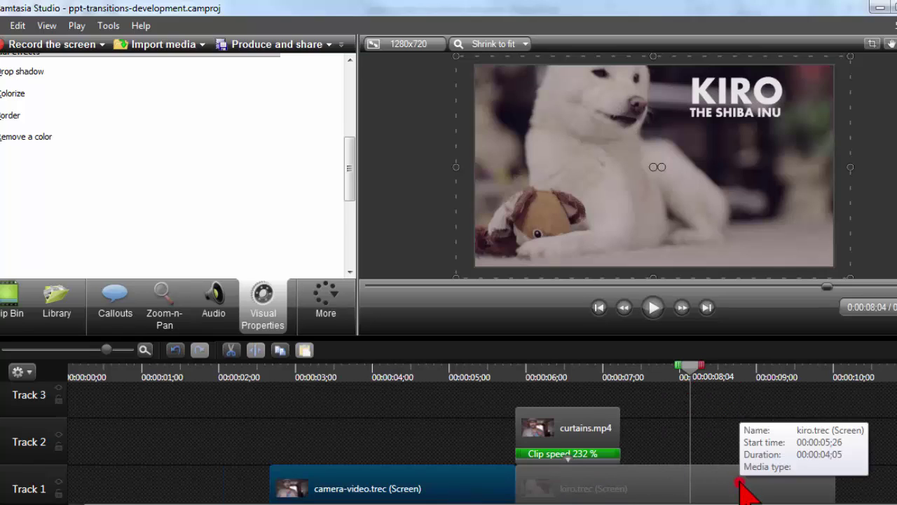
left_click_drag(743, 490, 740, 450)
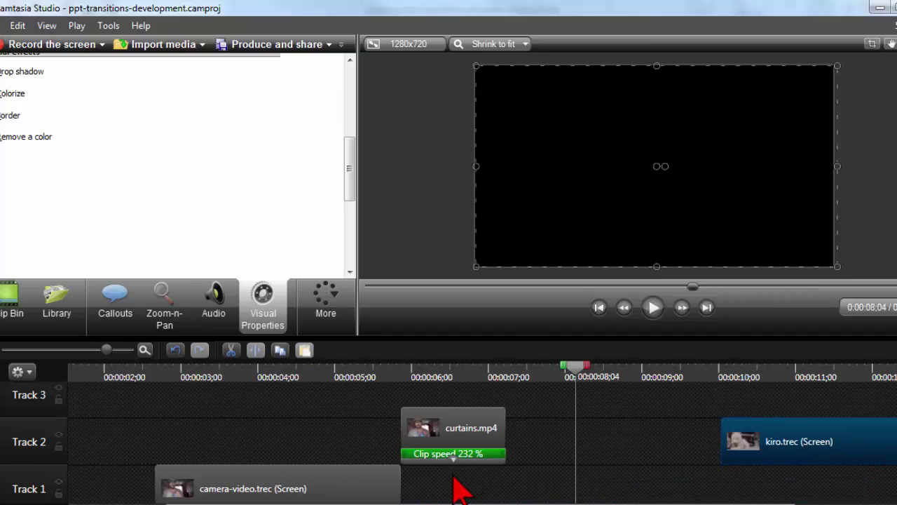
From the Library's YouTube End Slates folder, drag olive Slide6(1) onto Track 1 after camera-video.trec.
left_click(69, 290)
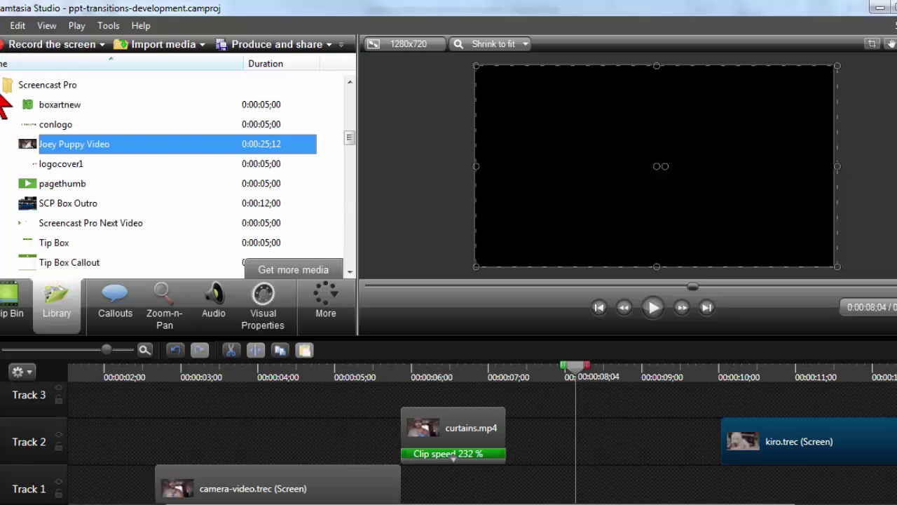
left_click(38, 182)
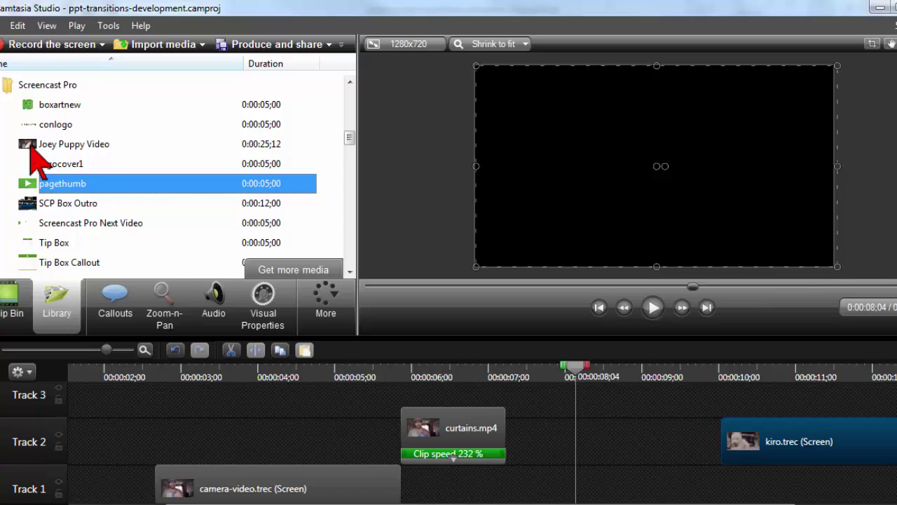
left_click(2, 85)
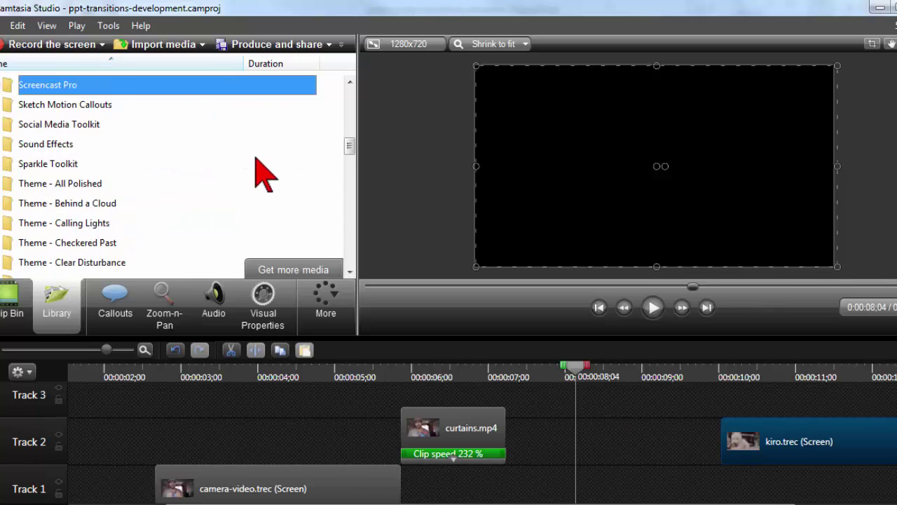
left_click_drag(350, 146, 358, 188)
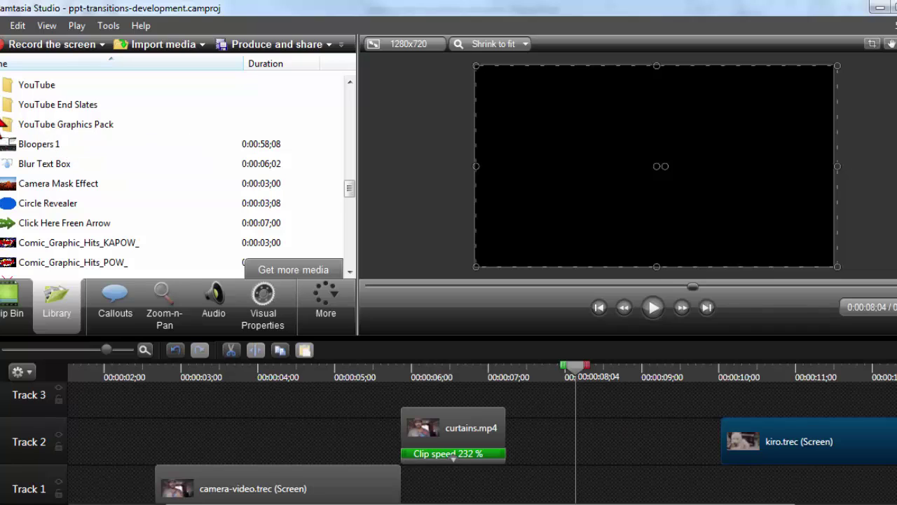
double_click(58, 104)
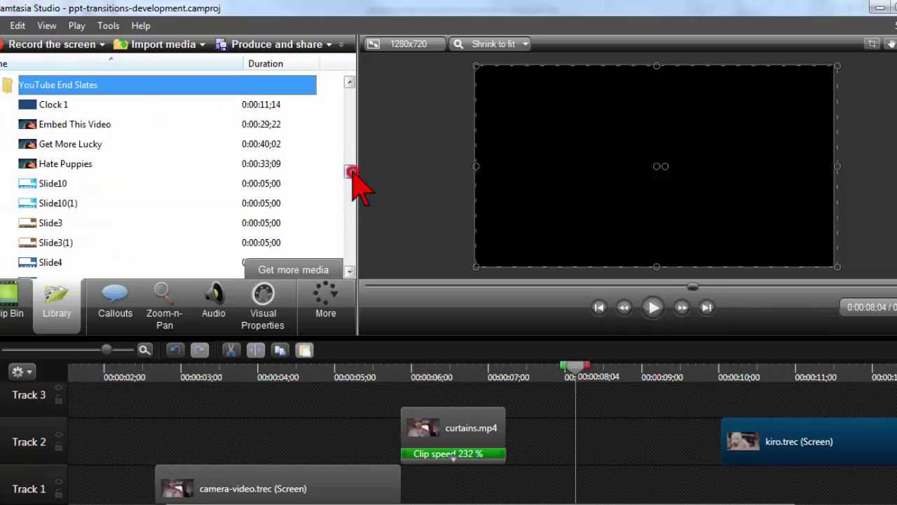
left_click_drag(352, 180, 354, 188)
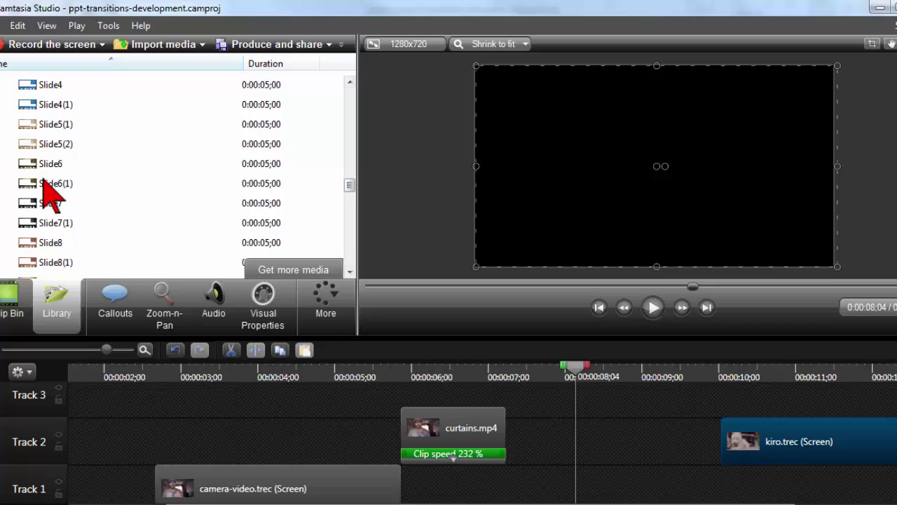
left_click_drag(28, 190, 448, 432)
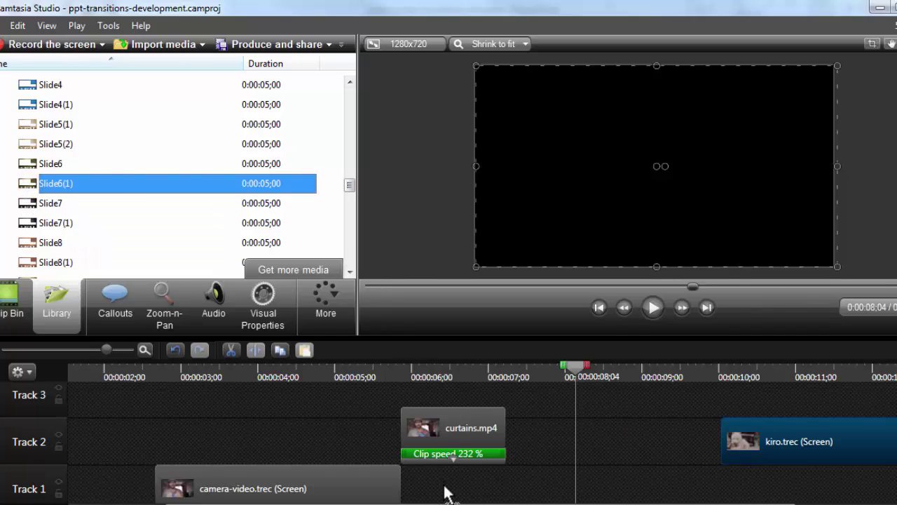
left_click_drag(459, 489, 495, 490)
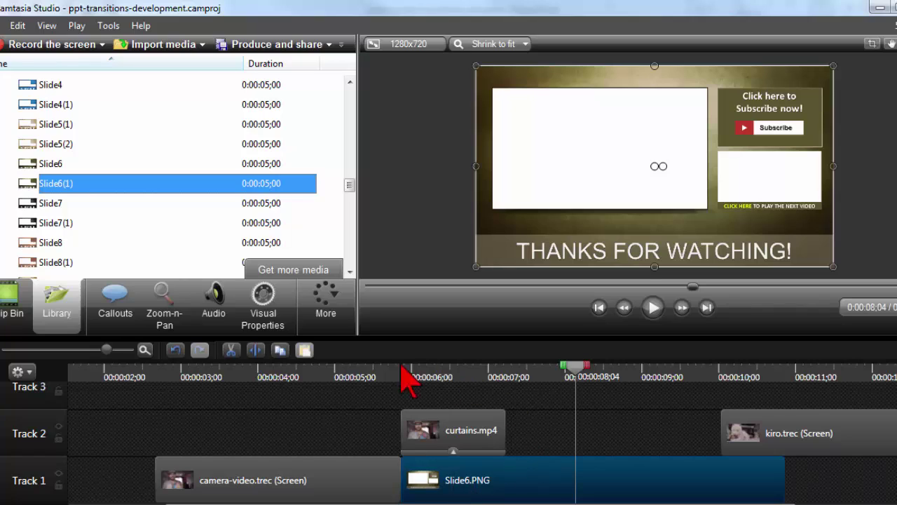
Preview the olive Slide6 end slate and delete it from Track 1.
left_click(349, 373)
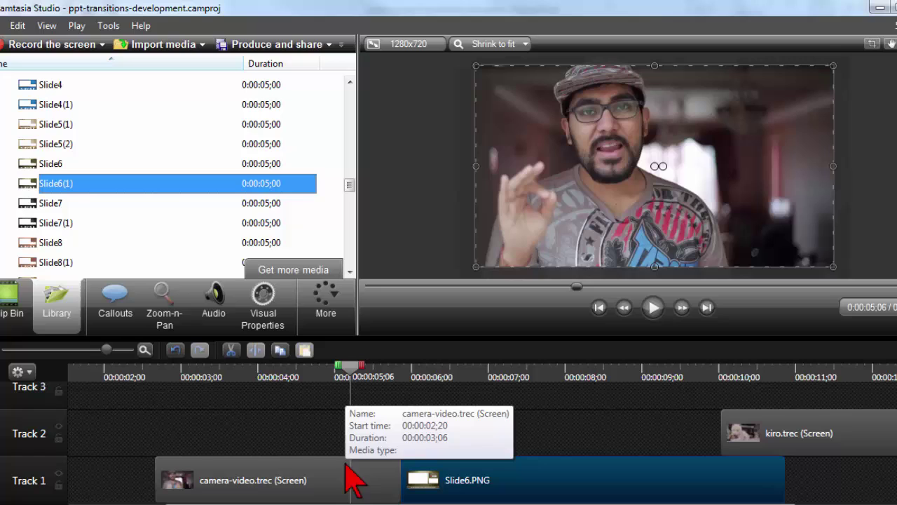
left_click(565, 374)
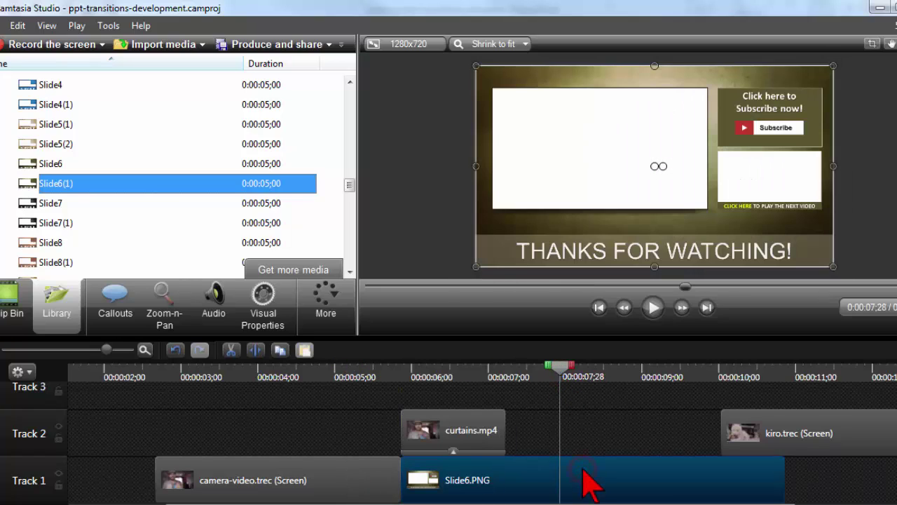
key("Delete")
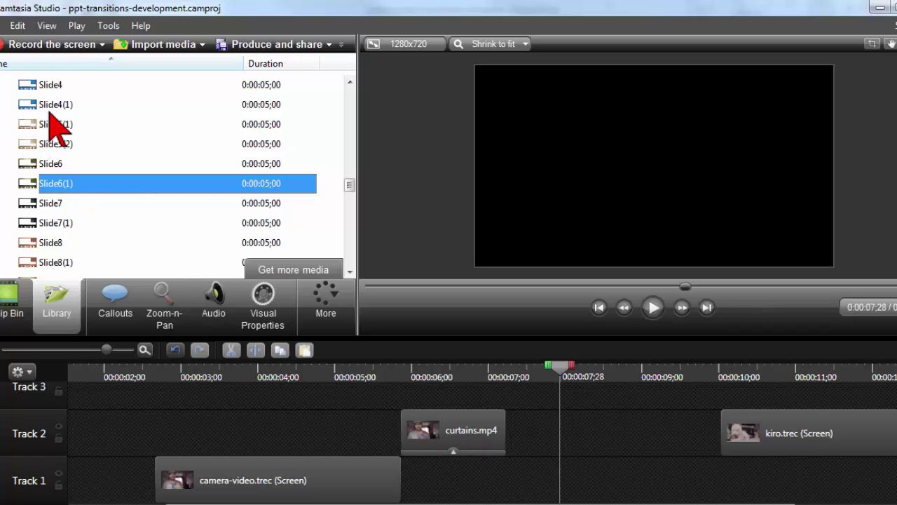
Add the blue Slide4(1) end slate to Track 1, butted against camera-video.trec's end.
left_click_drag(49, 105, 449, 490)
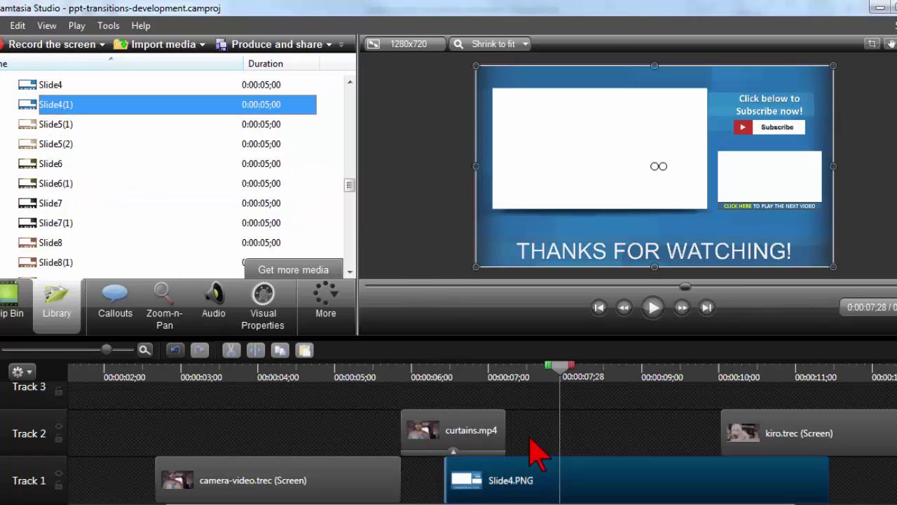
left_click(349, 376)
left_click_drag(620, 491, 524, 486)
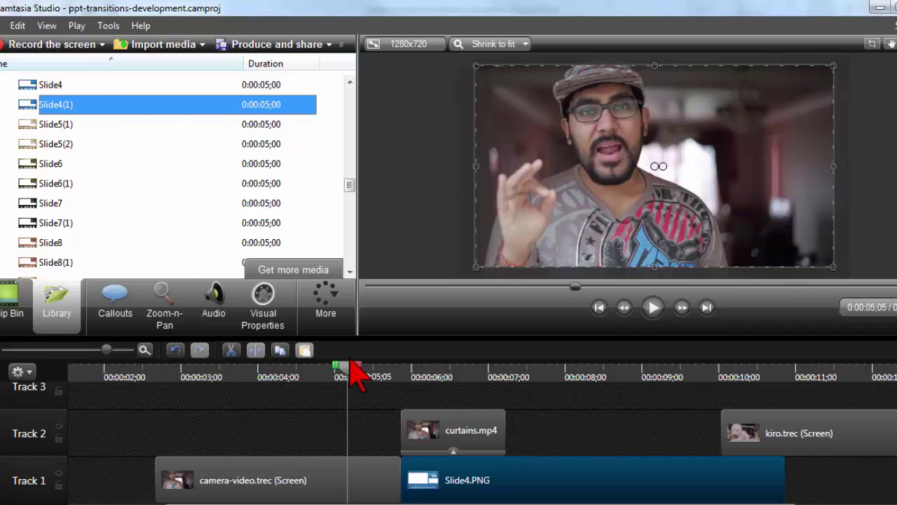
left_click_drag(349, 371, 560, 378)
left_click(459, 434)
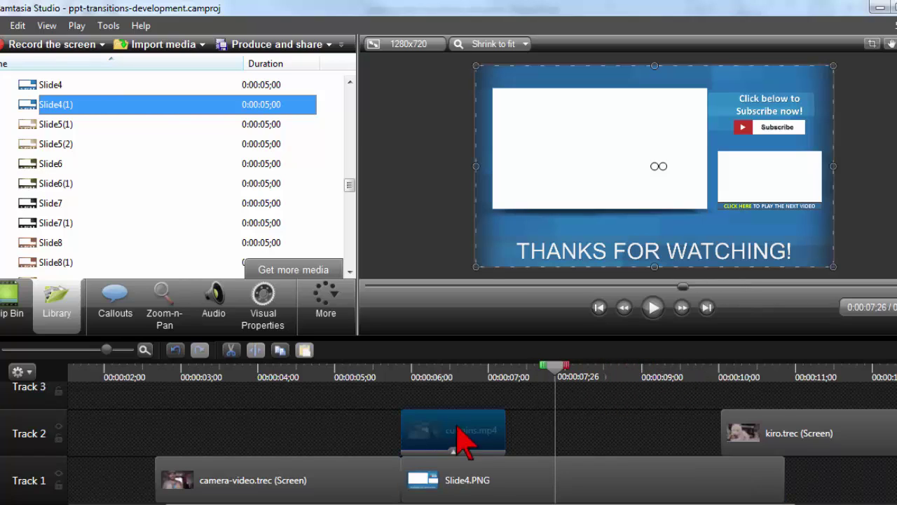
left_click_drag(501, 489, 642, 495)
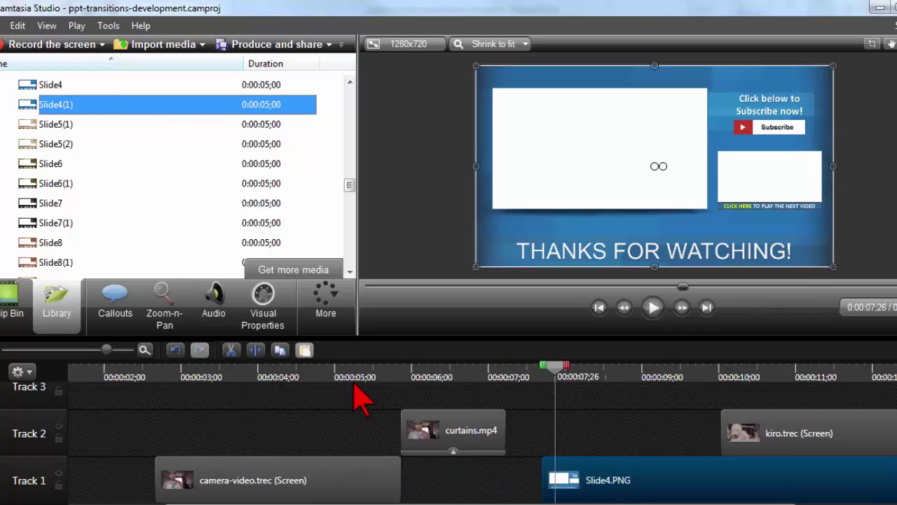
left_click(352, 377)
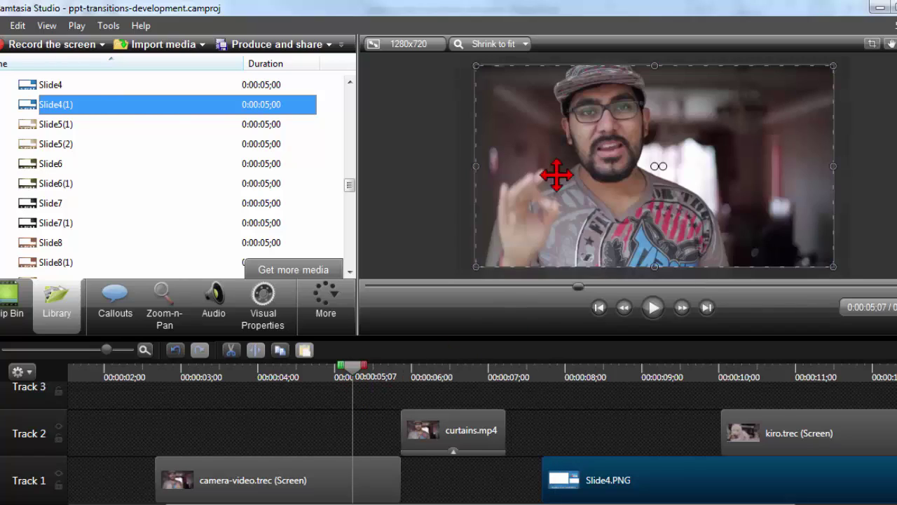
left_click(371, 485)
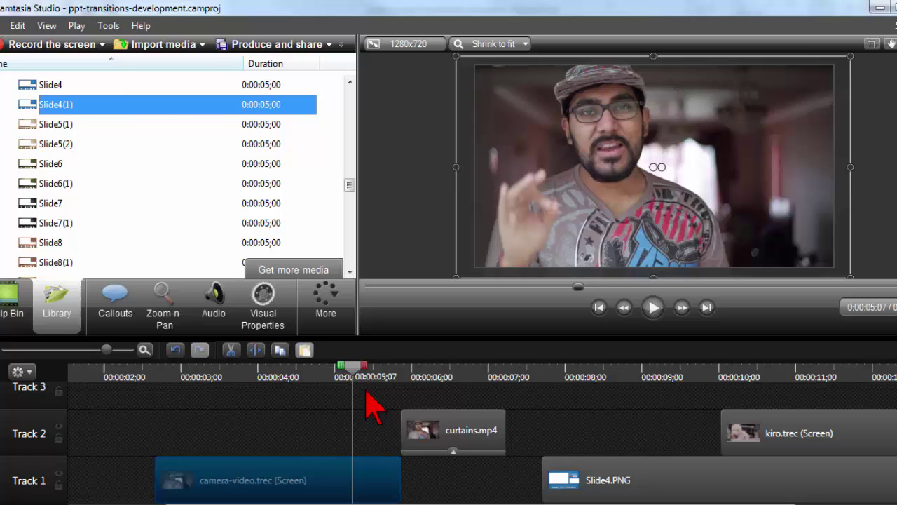
left_click_drag(609, 490, 602, 485)
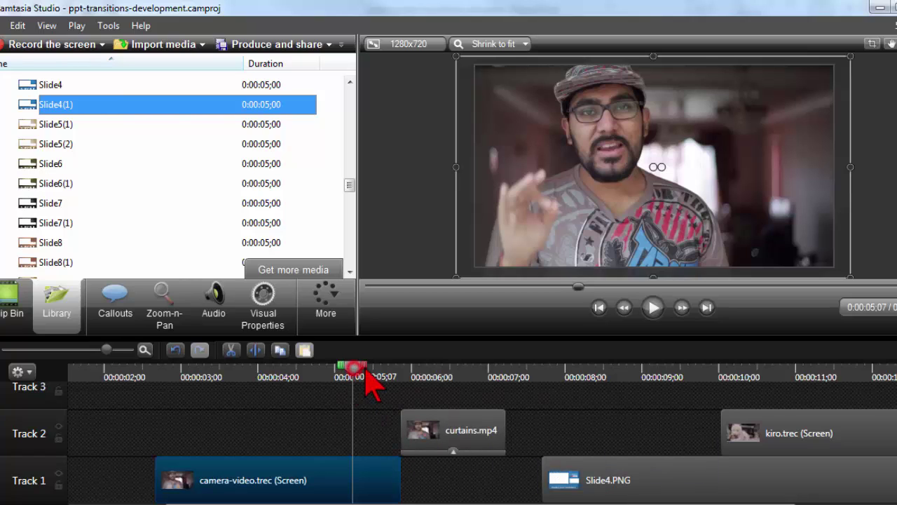
left_click_drag(364, 372, 398, 372)
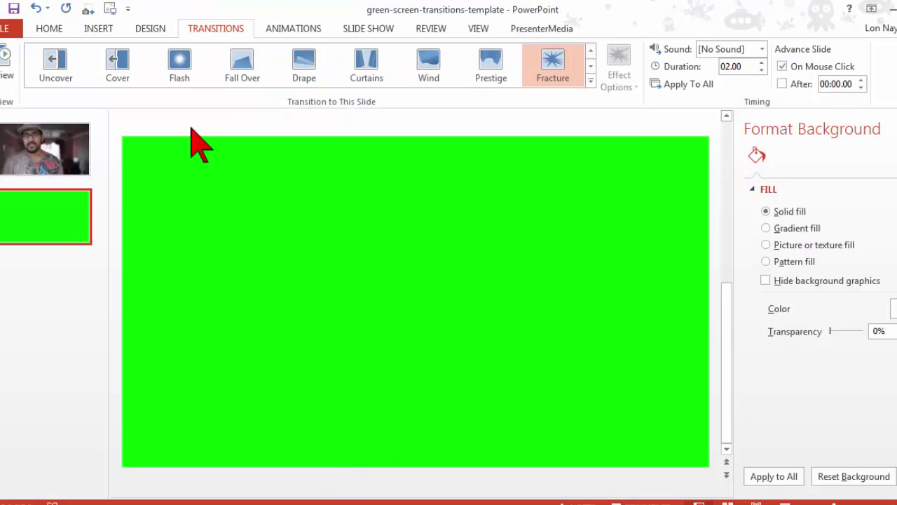
left_click(53, 147)
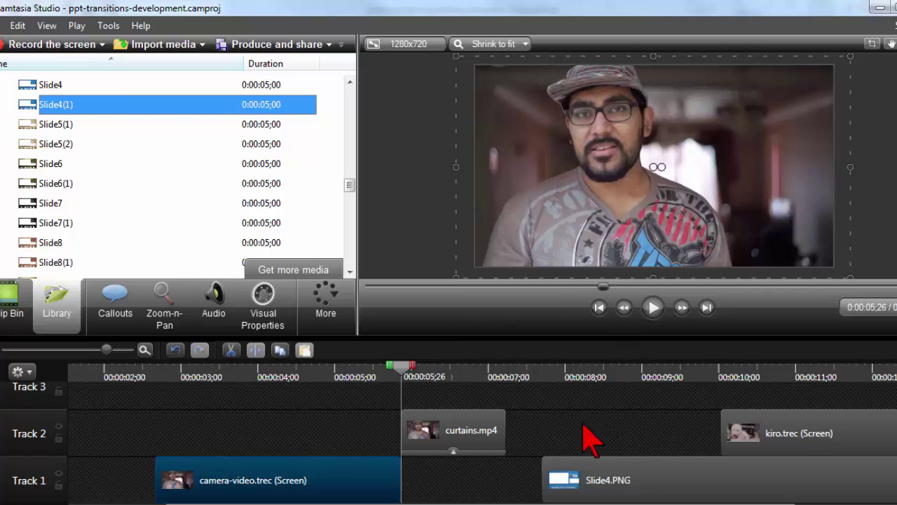
left_click(642, 478)
left_click_drag(554, 491, 473, 493)
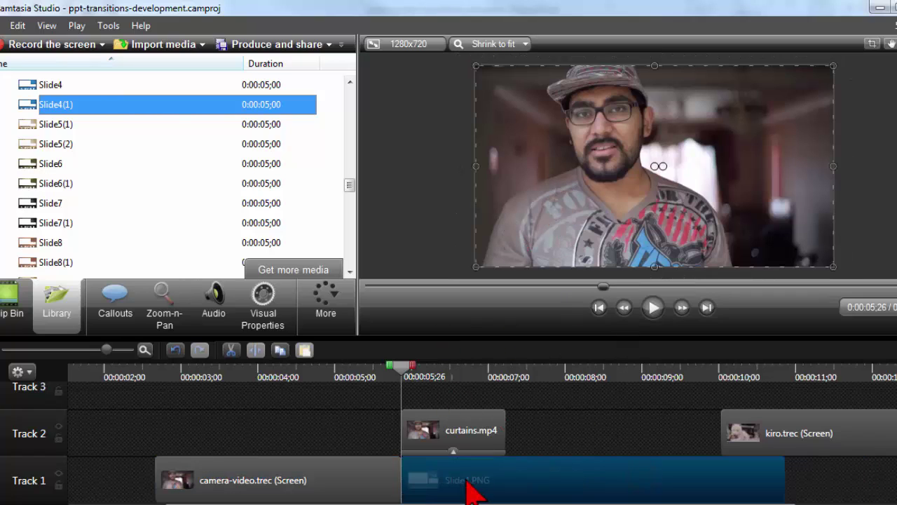
left_click(361, 373)
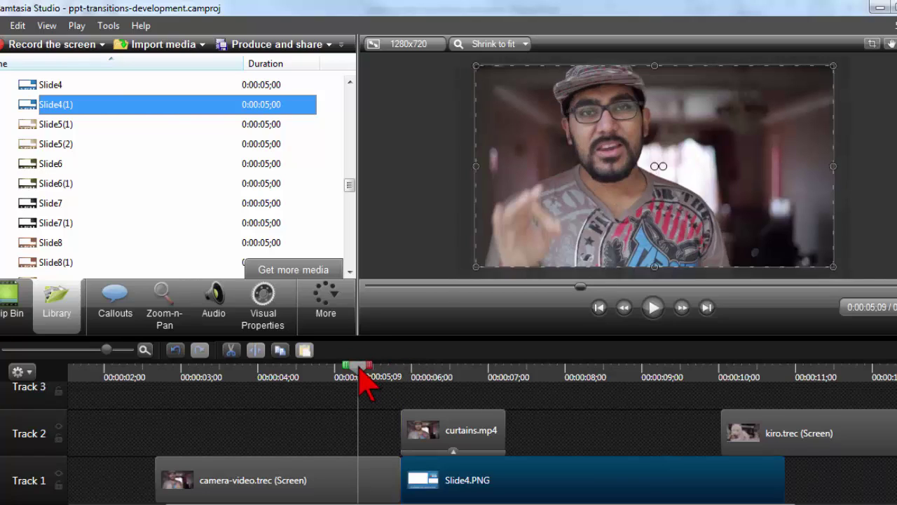
left_click_drag(361, 373, 572, 368)
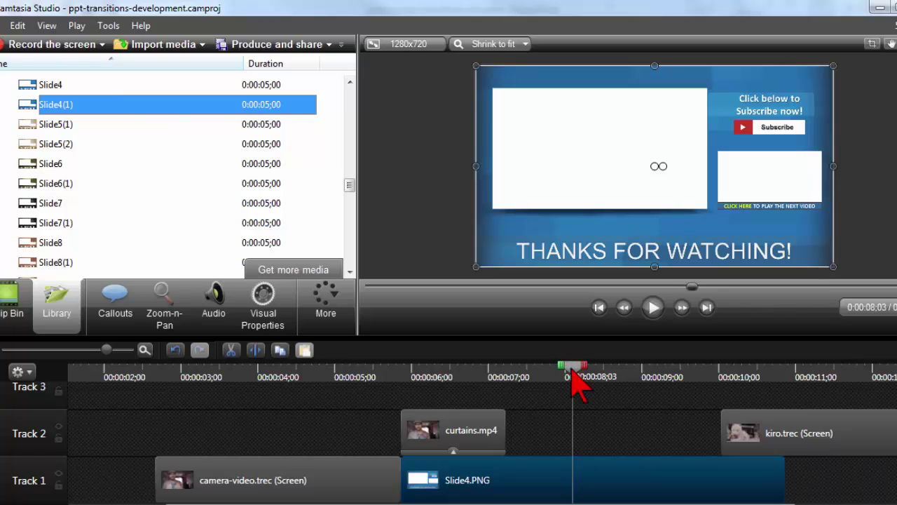